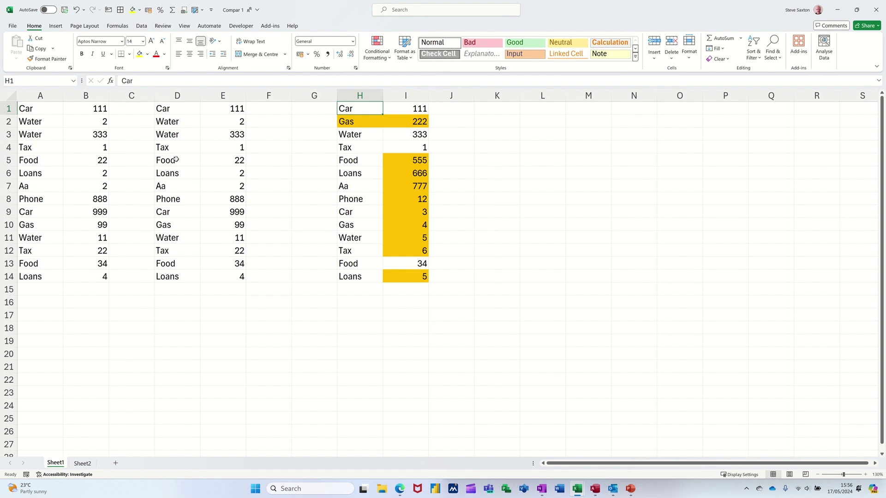
Step: Replace Tax in D4 with Bills
left_click(180, 148)
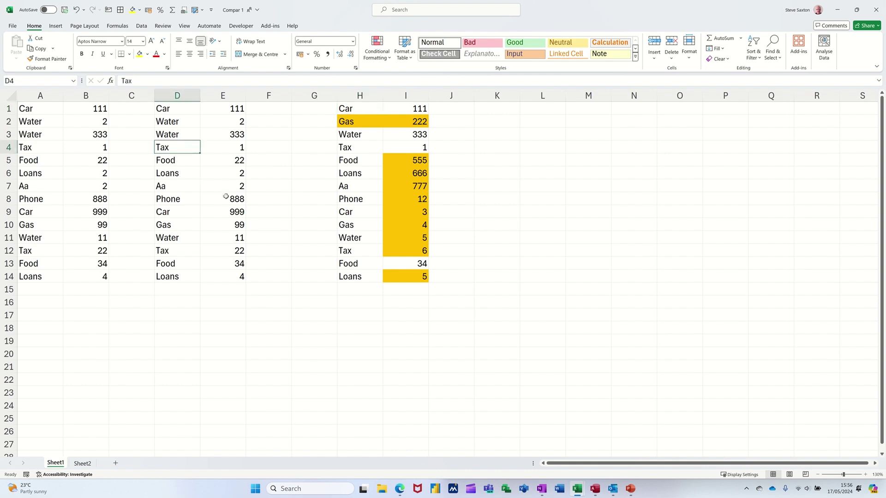
type("Bills")
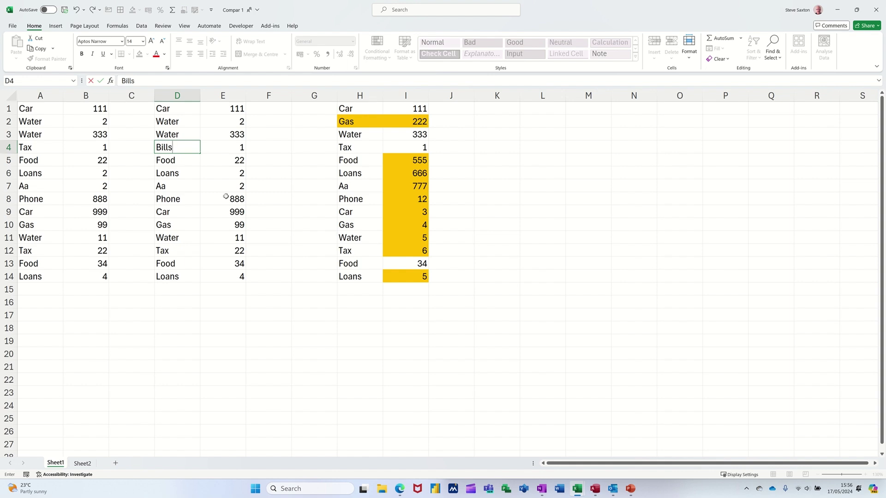
key("Return")
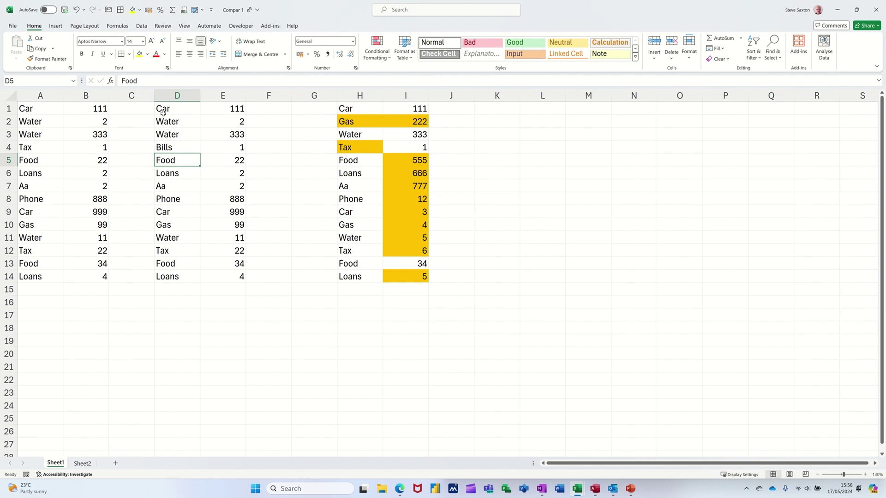
left_click_drag(163, 112, 231, 274)
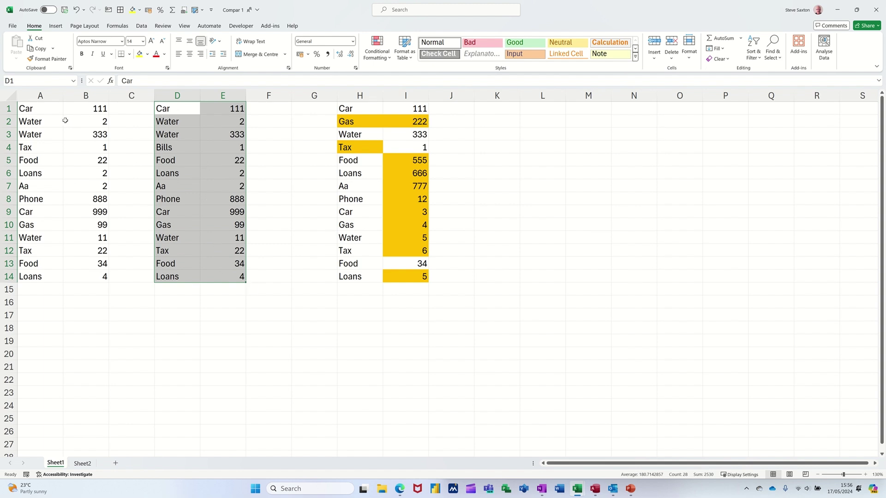
Step: Change A5 to Bills and B5 to 333
left_click(35, 163)
type("Bills")
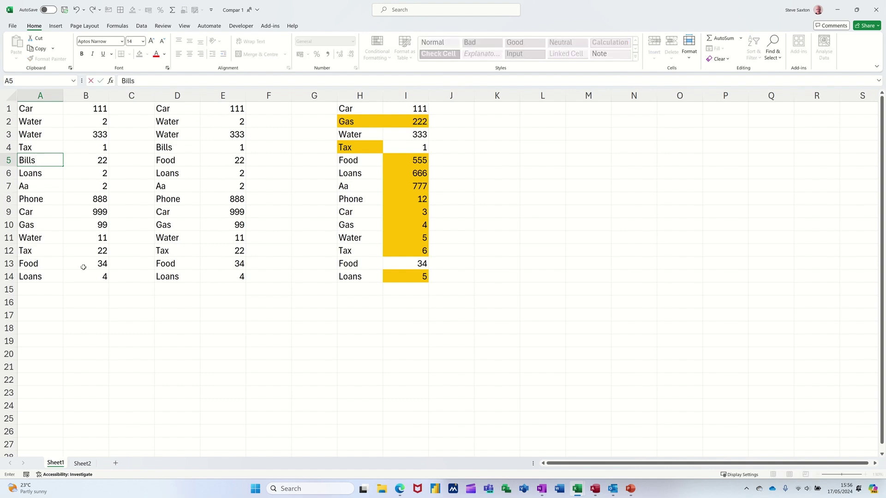
key("Return")
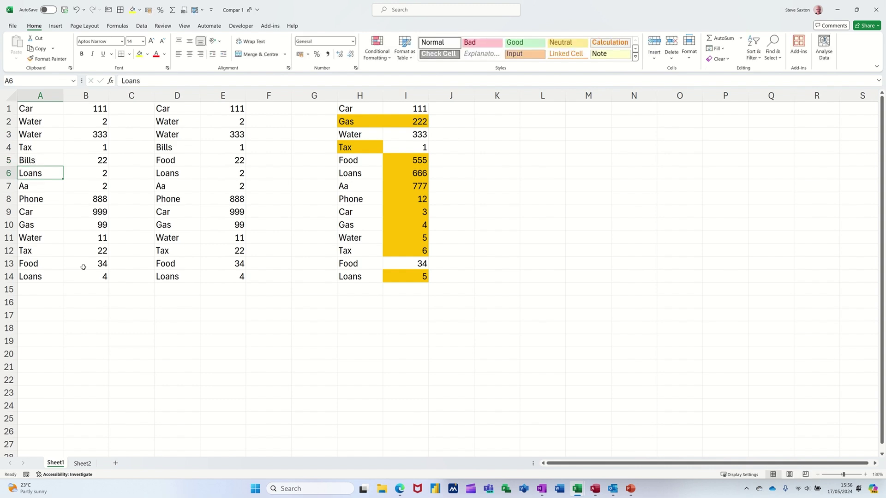
left_click(90, 165)
type("333")
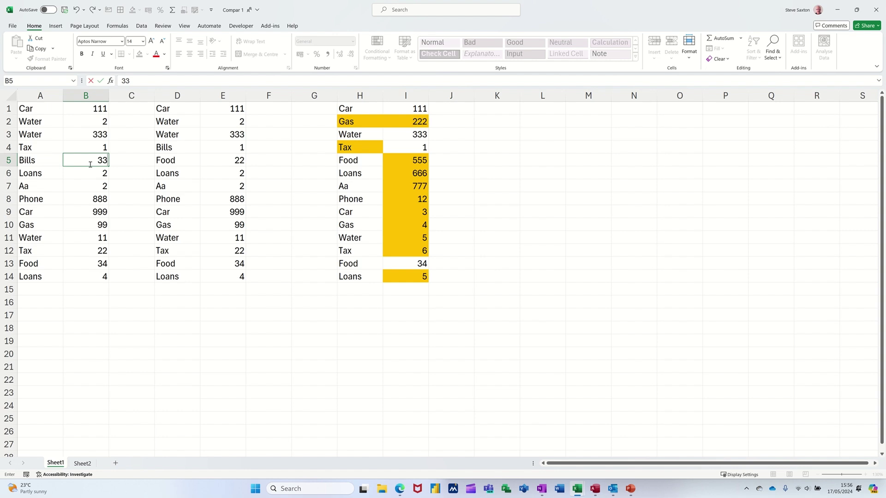
Step: Set both B9 and B11 to 2
left_click(83, 216)
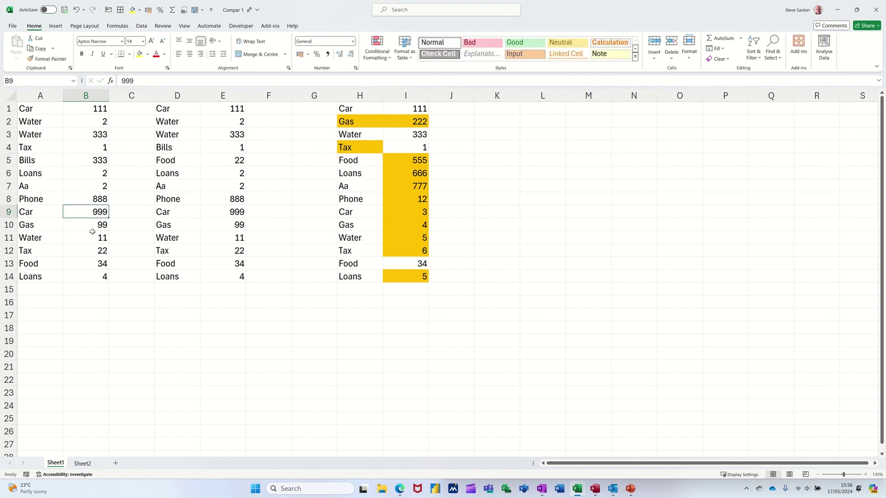
type("2")
left_click(76, 237)
type("2")
key("ctrl+Down")
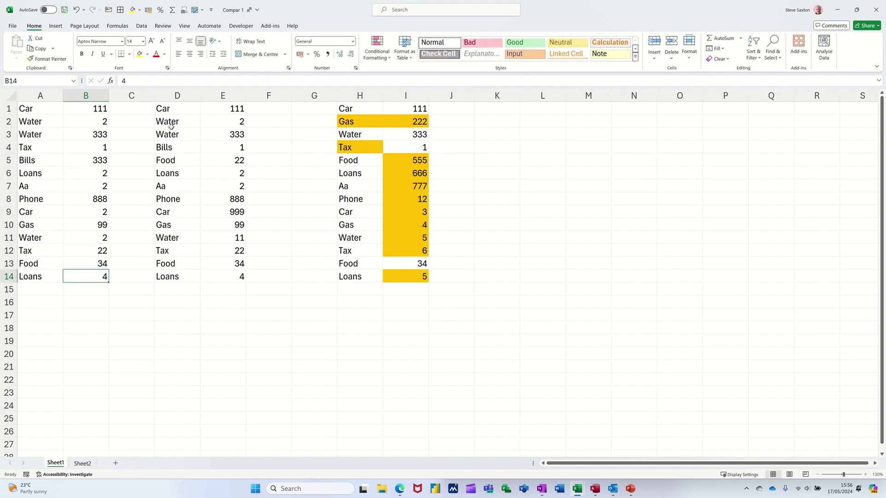
left_click_drag(172, 113, 236, 277)
Step: Create a new formula rule on D1:E14 with the relative formula =D1=A1
left_click(365, 54)
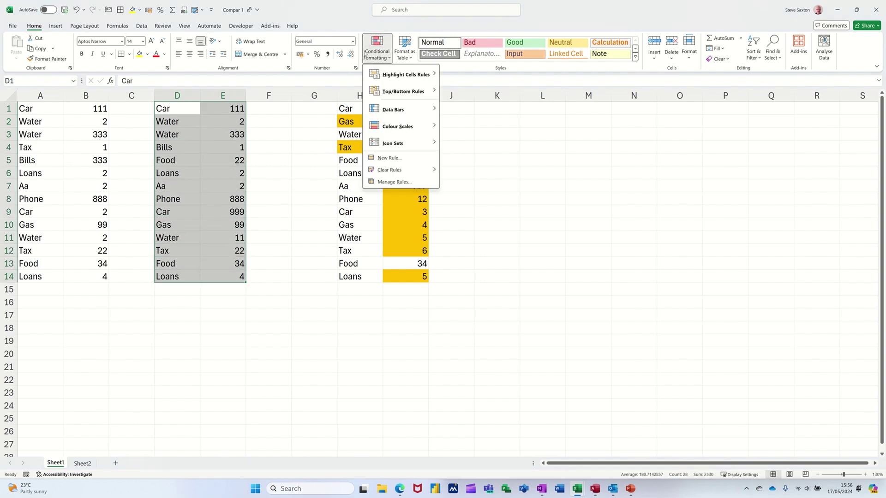
left_click(387, 185)
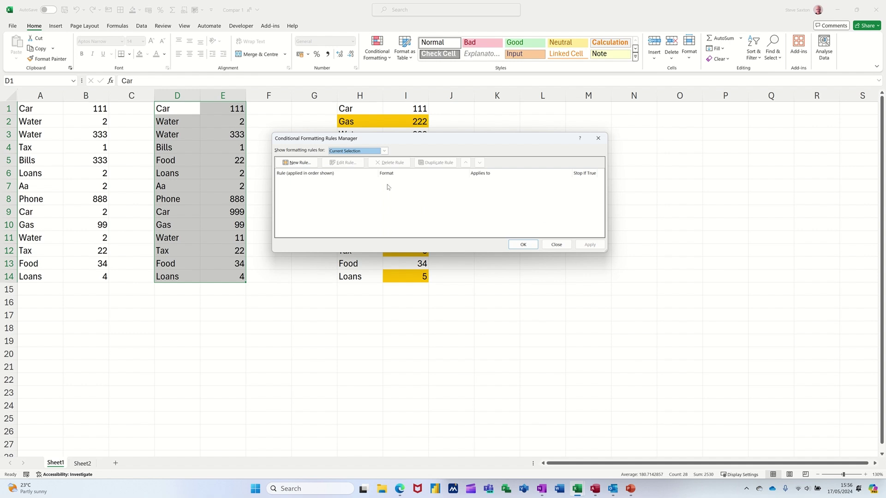
left_click(299, 164)
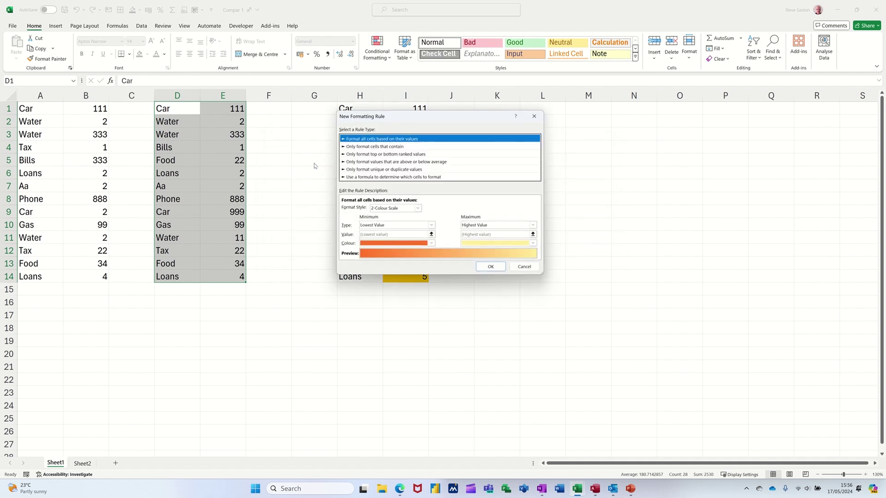
left_click(363, 177)
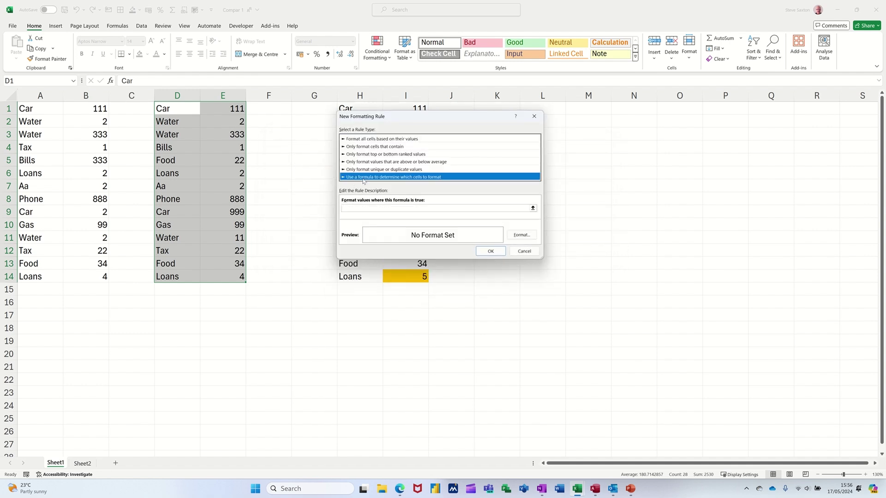
left_click(364, 210)
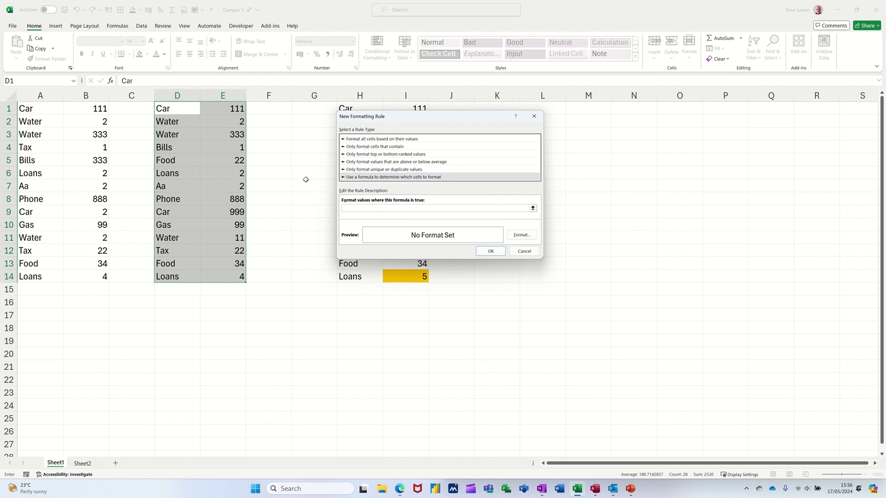
left_click(175, 113)
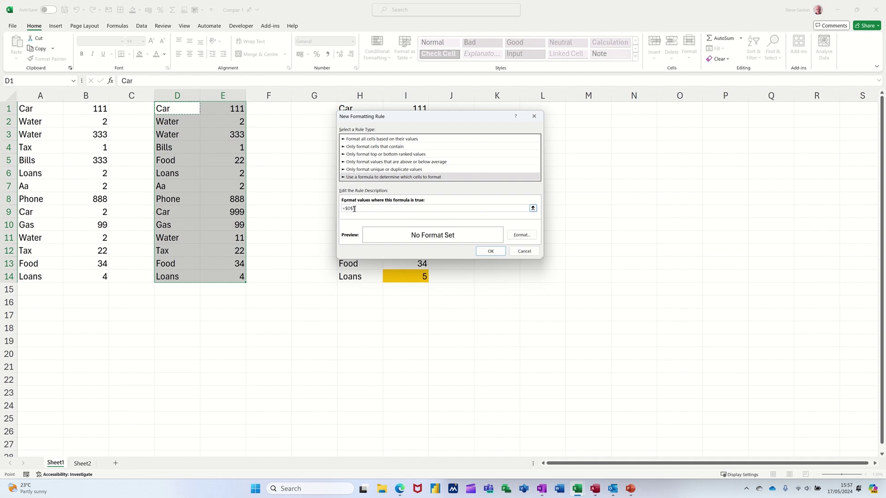
key("F4")
key("F4")
key("F4")
type("=")
left_click(40, 111)
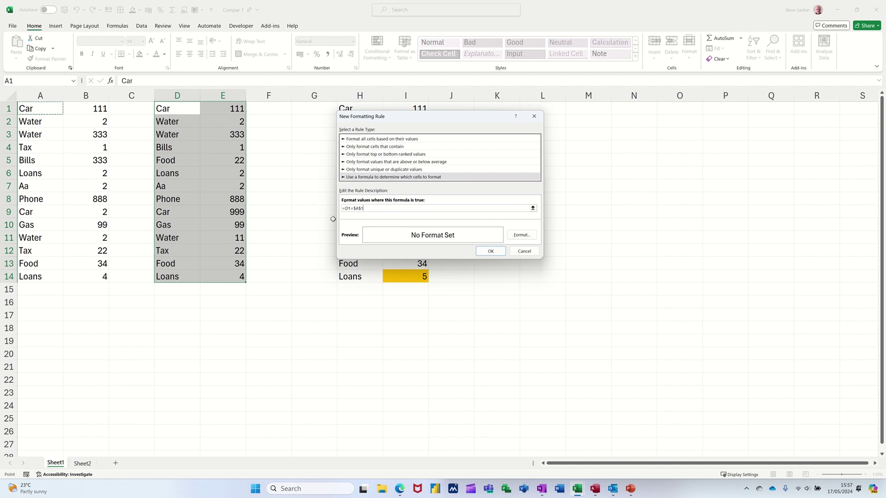
key("F4")
key("F4")
key("F4")
Step: Give the new rule a gold fill and save it
left_click(523, 236)
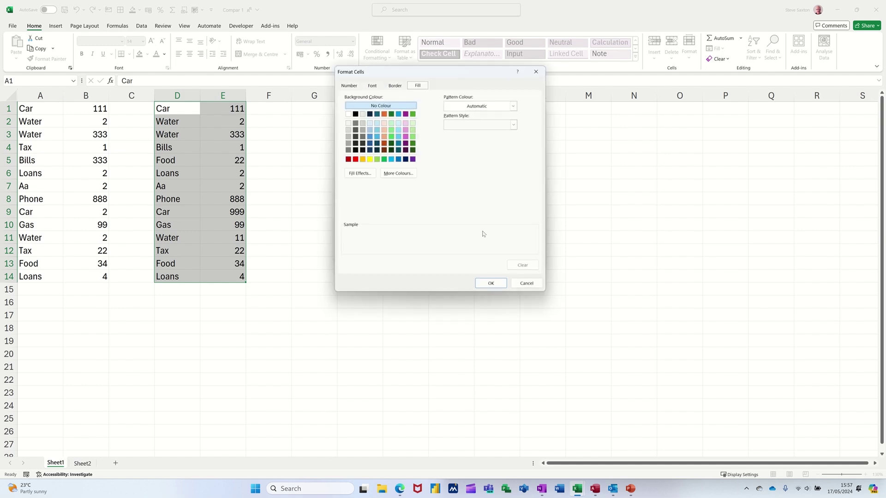
left_click(363, 160)
left_click(489, 283)
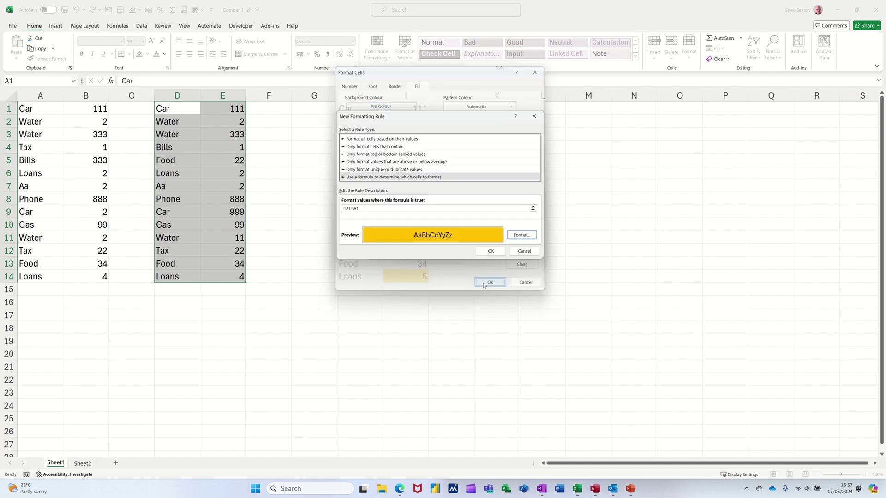
left_click(489, 252)
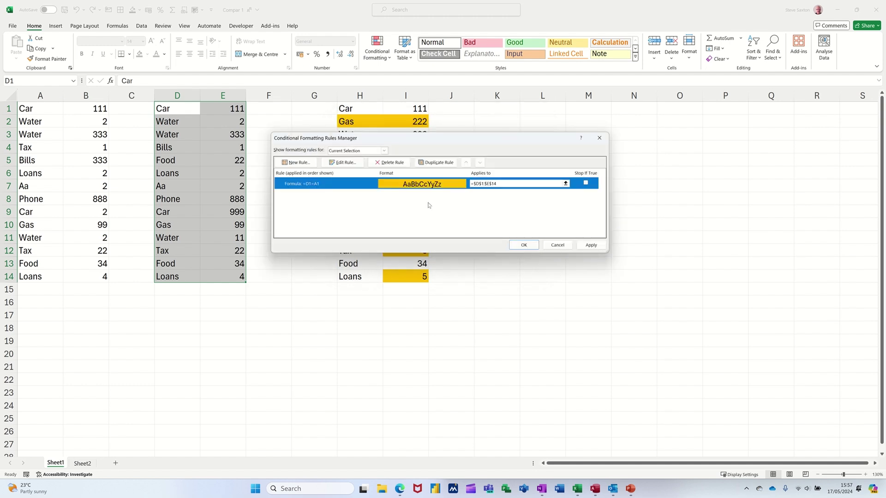
Step: Apply the gold rule to D1:E14, then edit its formula to =D1<>A1
left_click(523, 245)
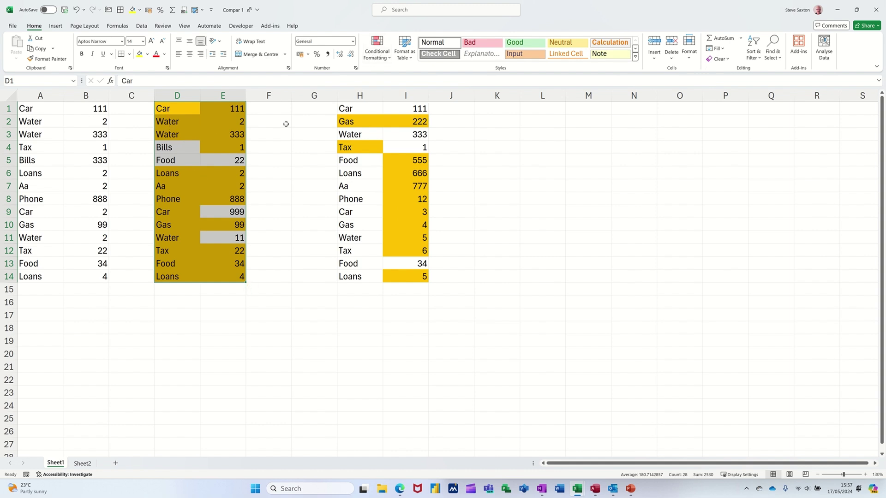
left_click(377, 49)
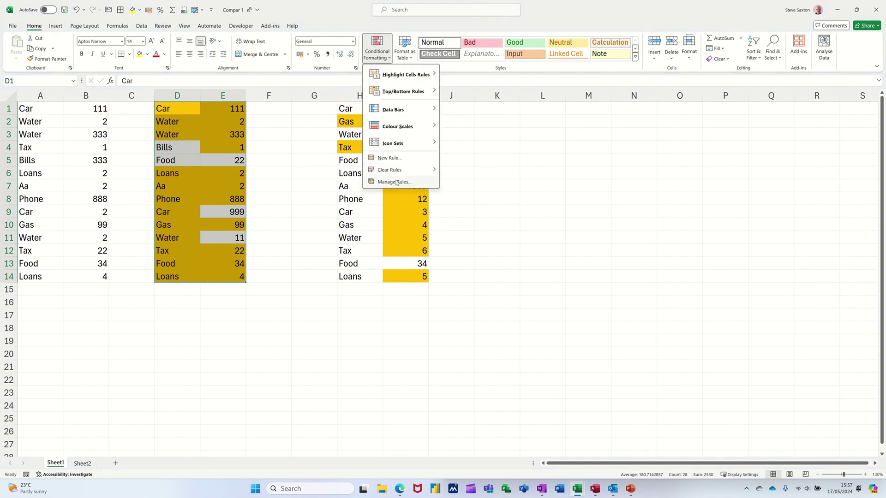
left_click(394, 182)
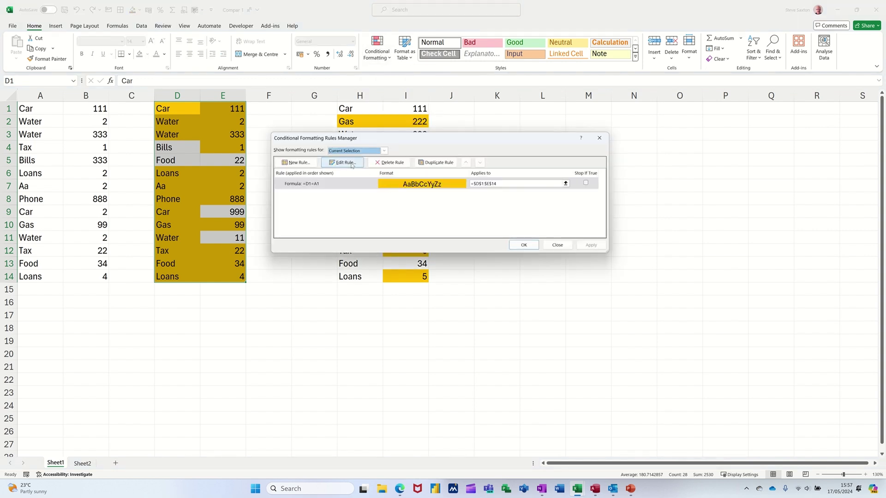
left_click(343, 162)
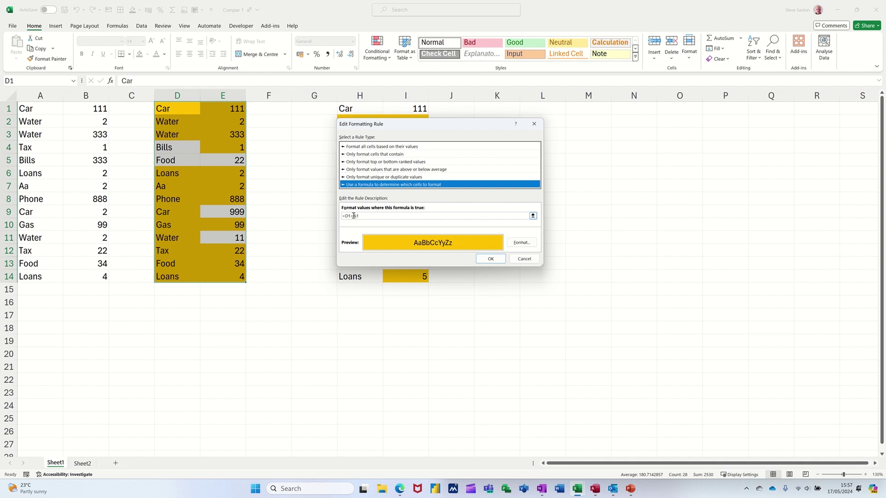
left_click(353, 215)
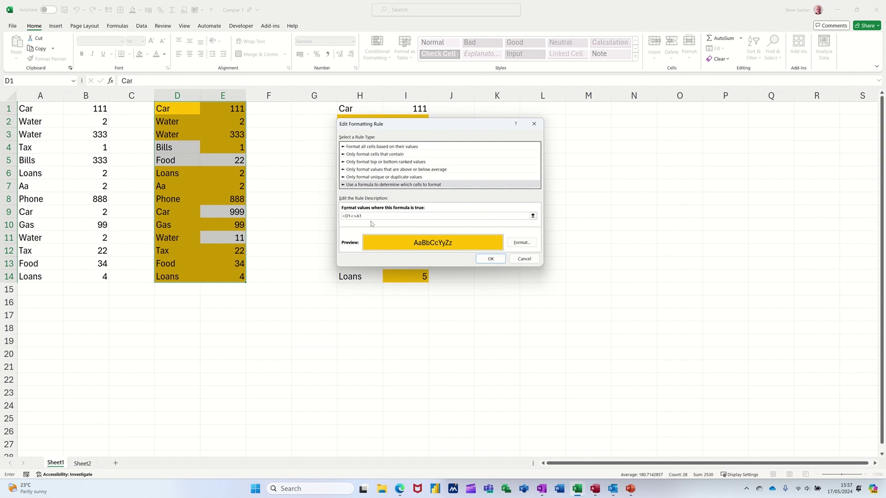
left_click(491, 258)
Step: Apply the revised rule, enter 22 in Sheet1's B2, and switch to Sheet2
left_click(524, 244)
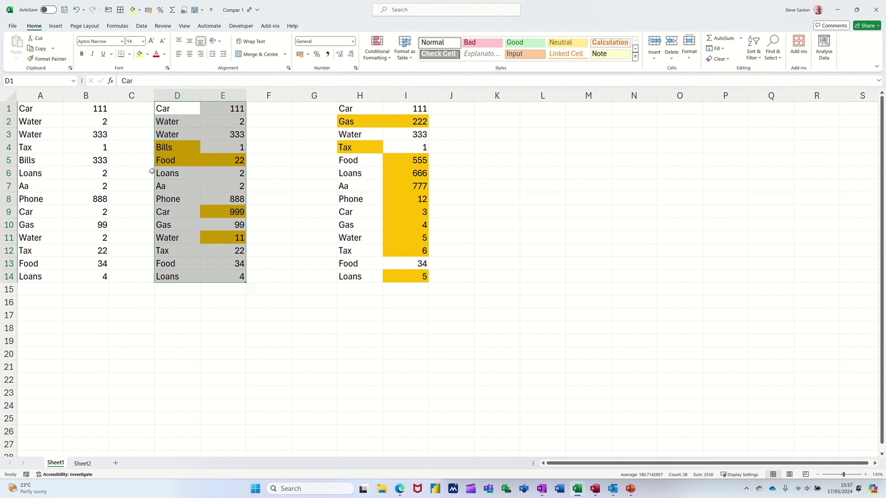
left_click(86, 124)
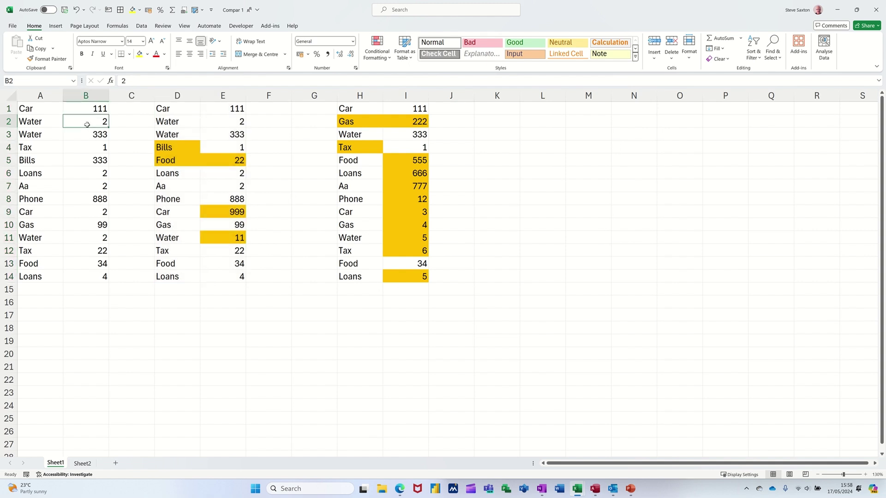
type("22")
left_click(94, 147)
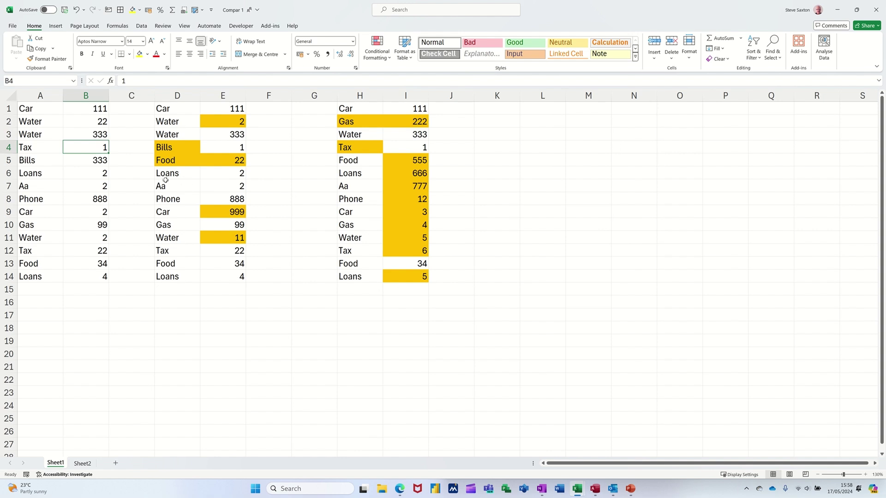
left_click(81, 464)
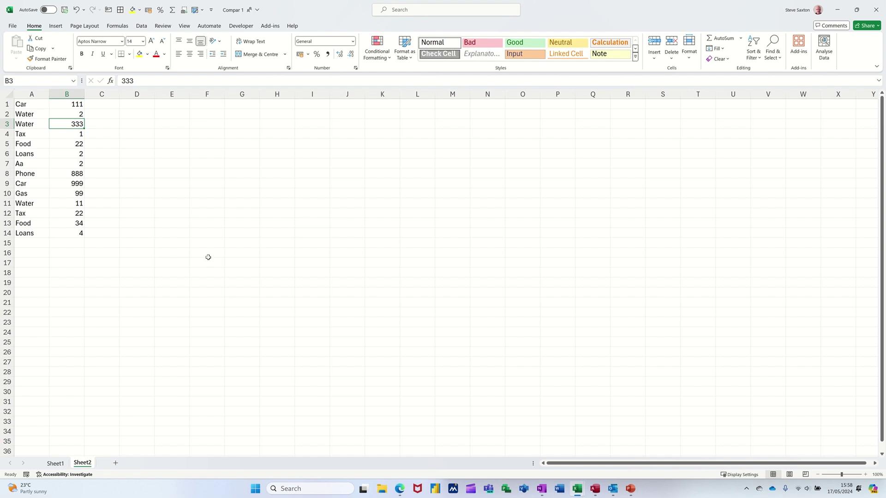
Step: Back on Sheet1, open a second Compar 1 window and tile all windows vertically
scroll(423, 286, "up", 4)
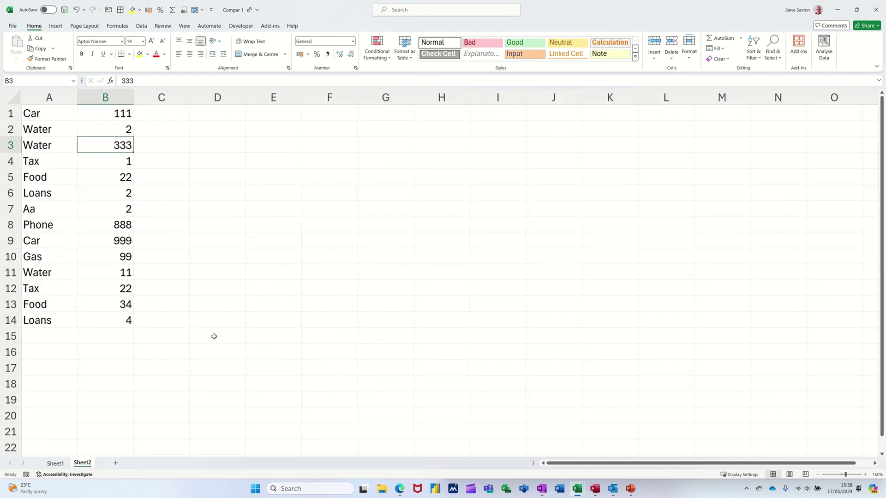
left_click(57, 463)
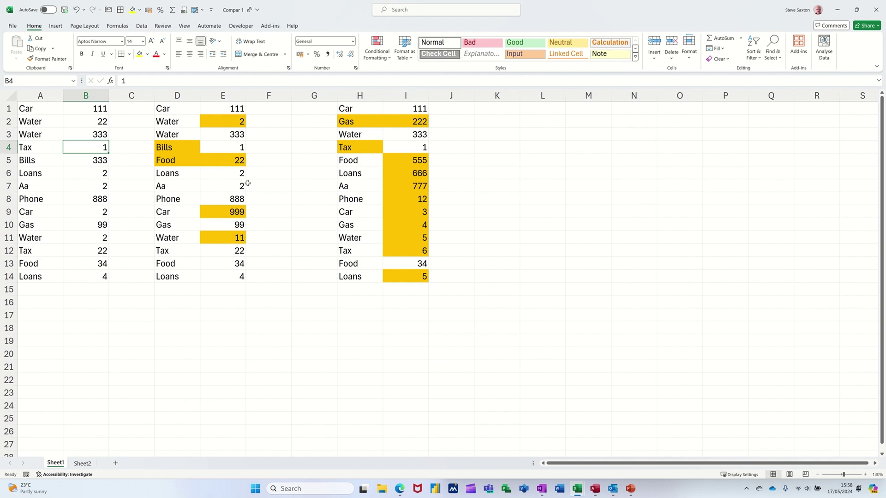
left_click(185, 26)
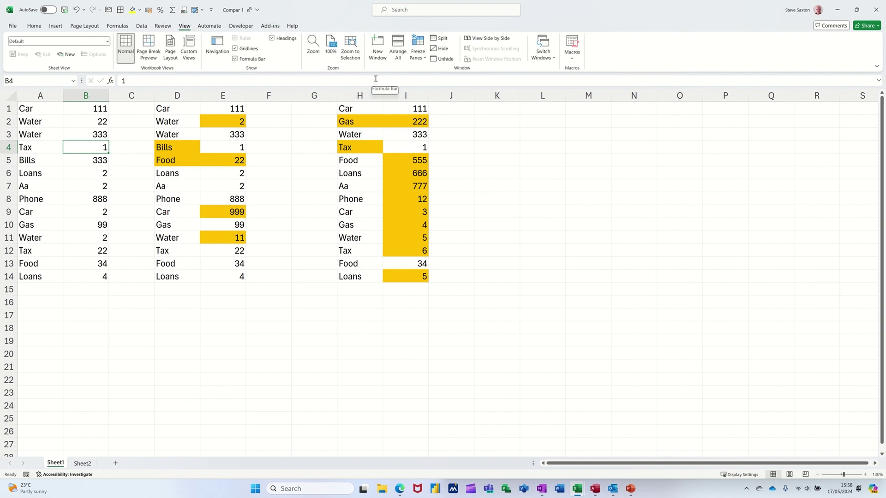
left_click(378, 51)
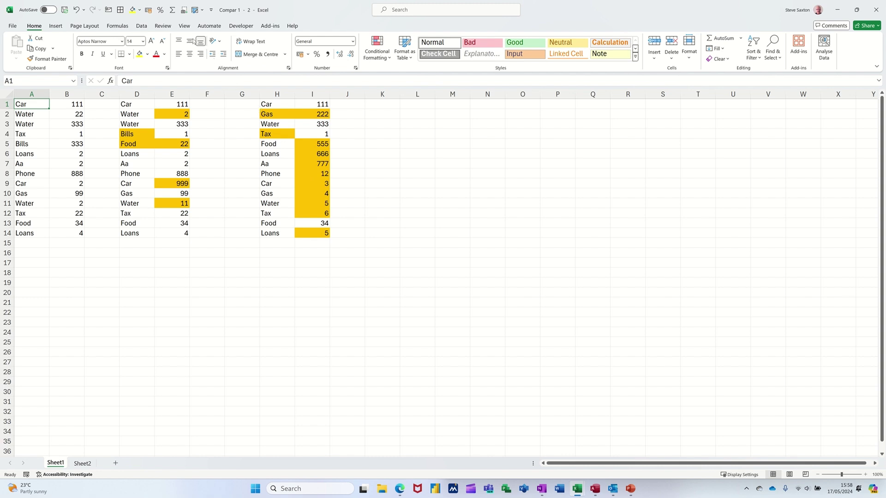
left_click(185, 27)
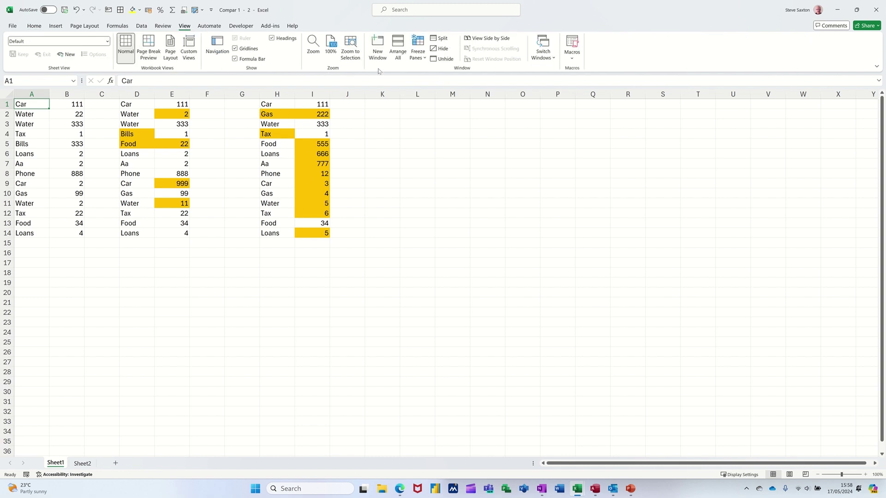
left_click(397, 59)
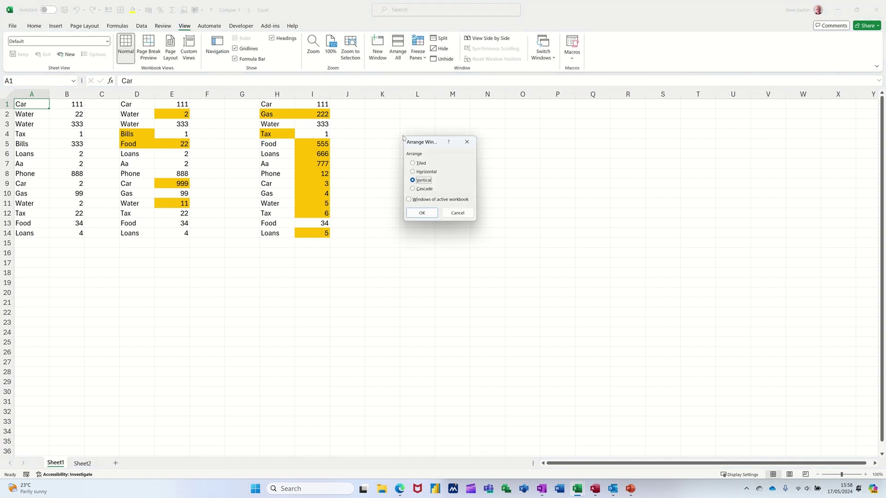
left_click(421, 212)
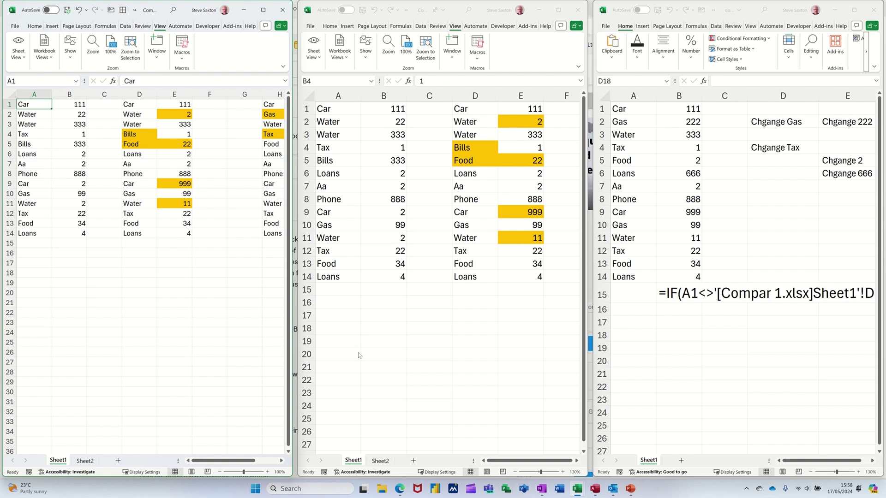
Step: In the middle window, select Sheet2's A1:B14 and open the Conditional Formatting Rules Manager
left_click(383, 461)
left_click(380, 462)
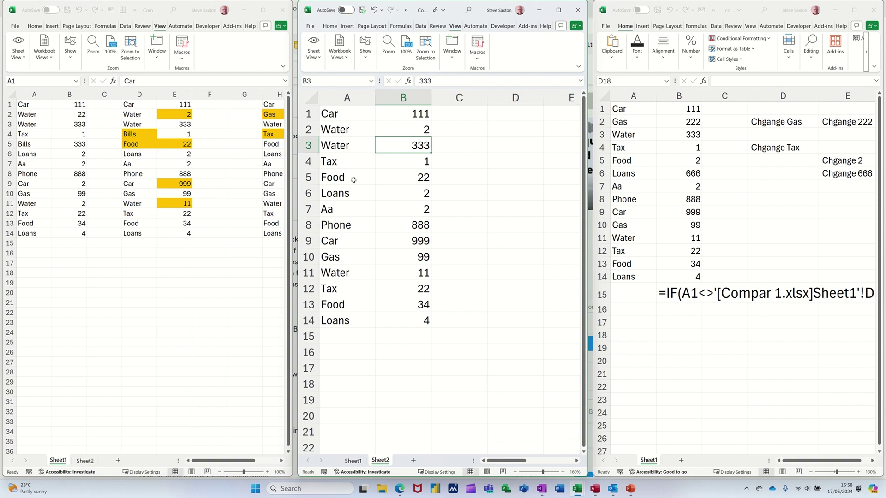
left_click_drag(338, 114, 411, 315)
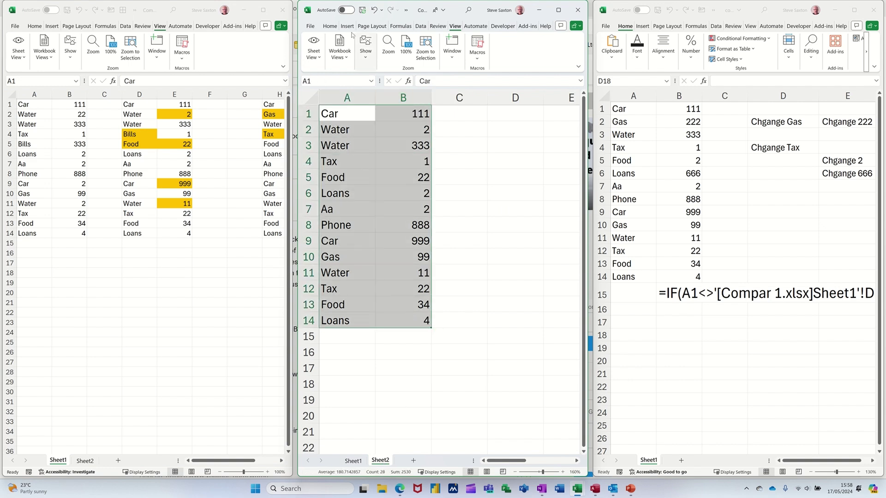
left_click(330, 27)
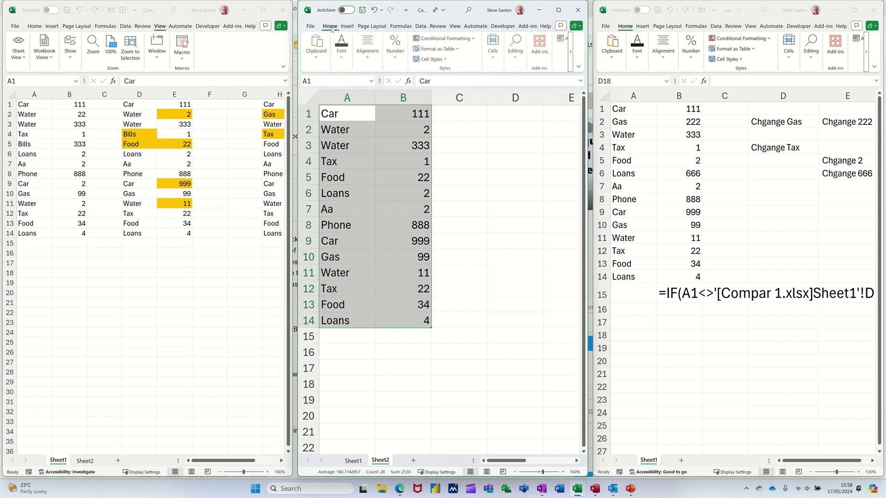
left_click(457, 39)
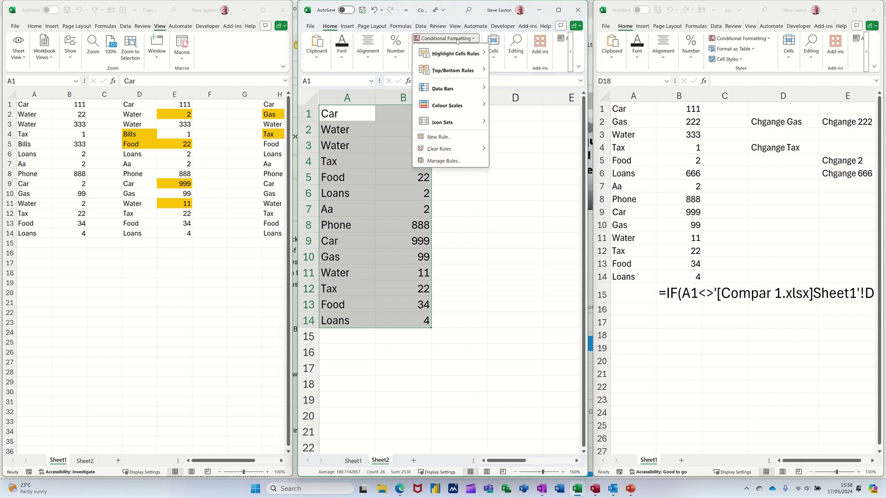
left_click(451, 161)
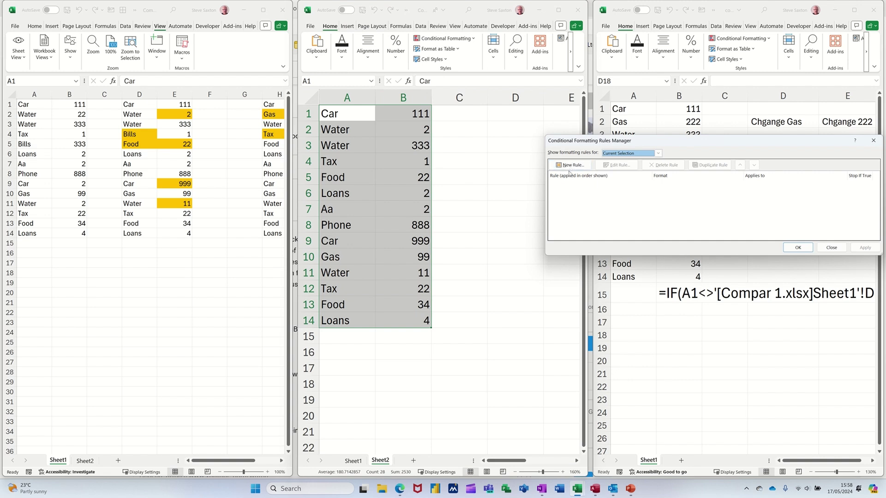
left_click_drag(637, 146, 434, 147)
Step: Start a new formula rule for Sheet2's A1:B14 using =A1<>Sheet1!A1 with relative references
left_click(383, 176)
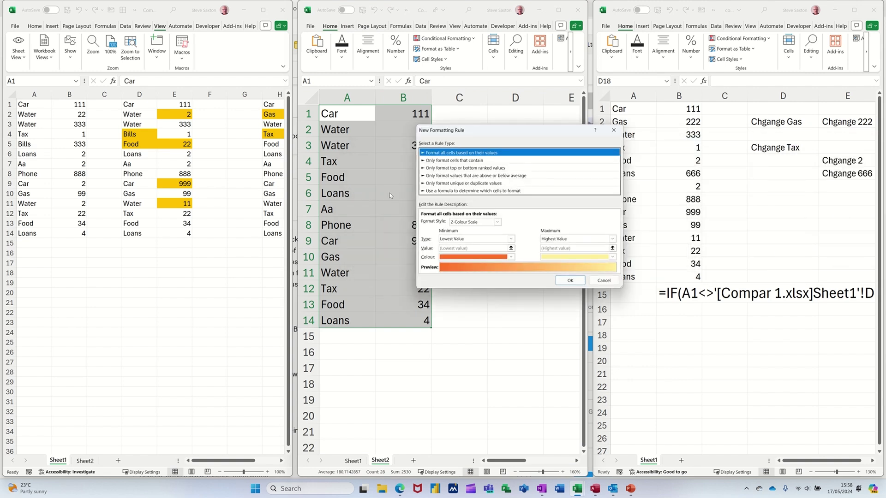
left_click(442, 191)
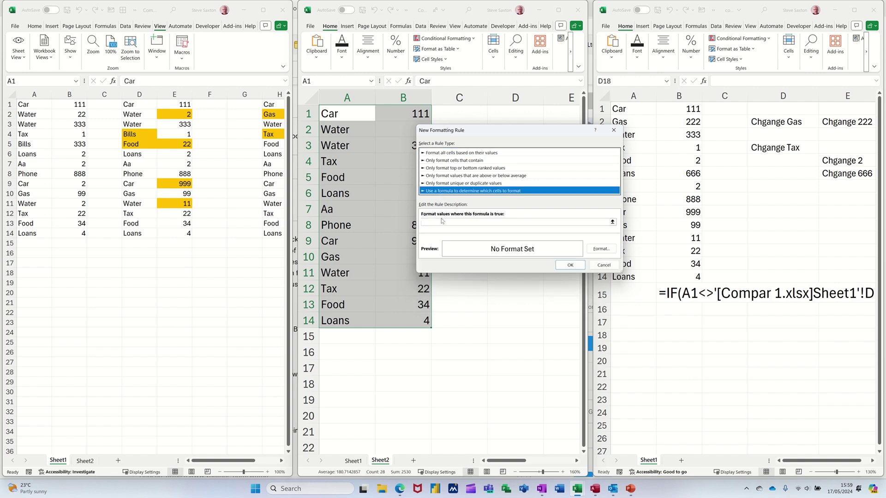
left_click(442, 221)
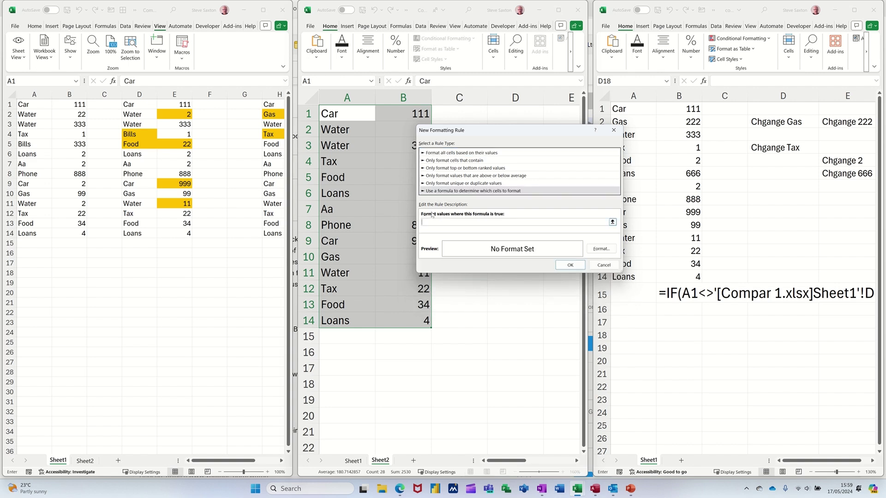
left_click(338, 113)
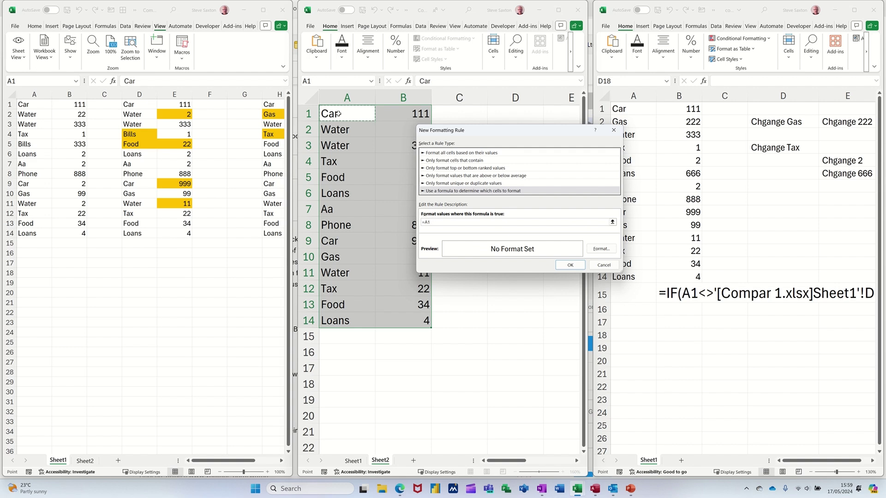
type("<>")
left_click(30, 105)
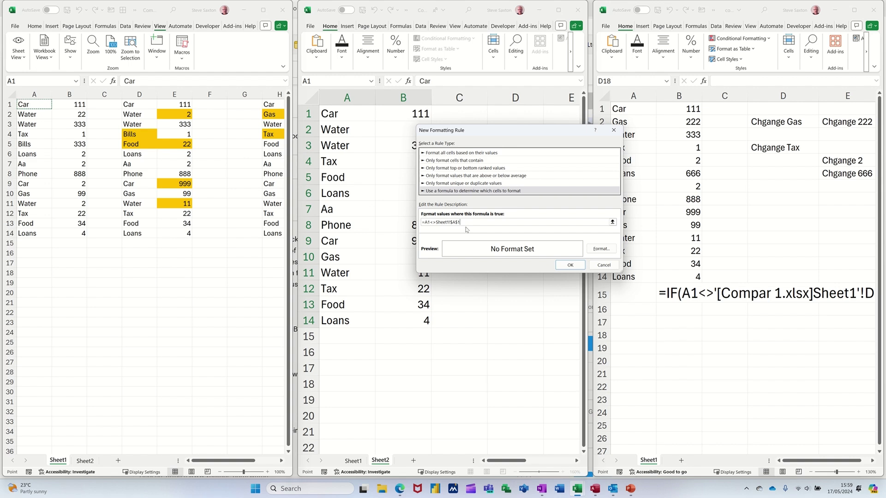
key("F4")
key("F4")
key("F4")
Step: Give the rule an orange fill and apply it
left_click(601, 249)
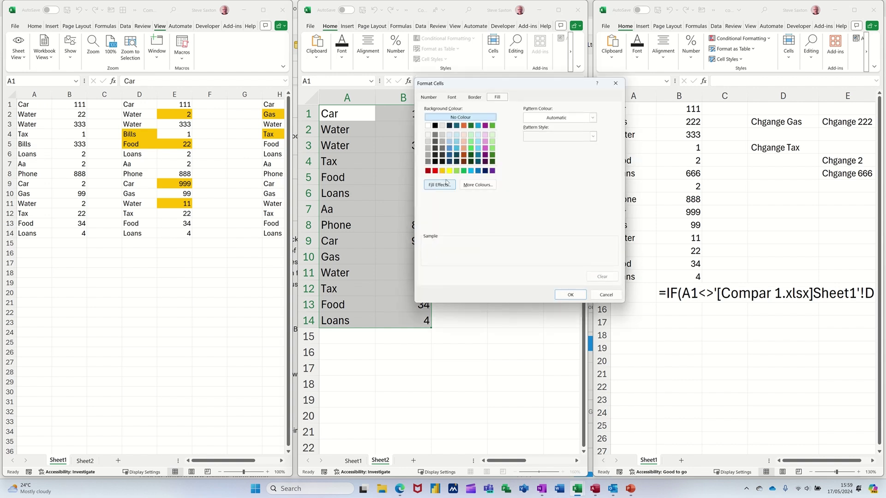
left_click(443, 172)
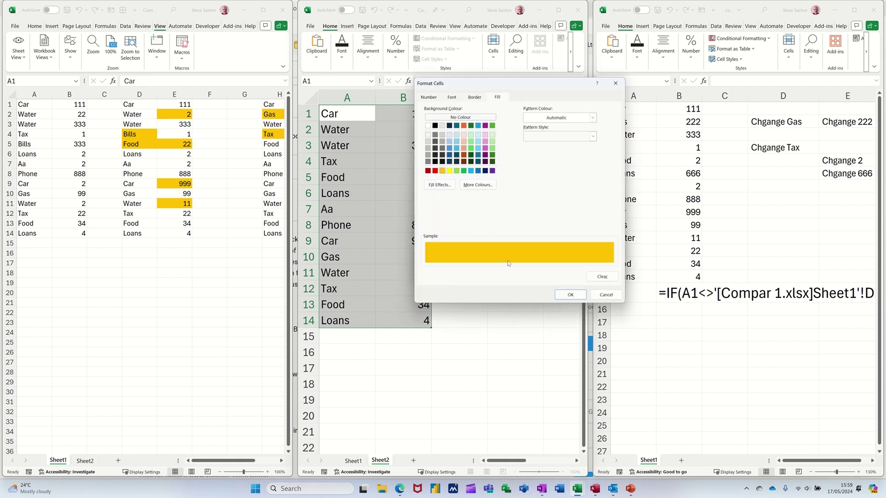
left_click(569, 294)
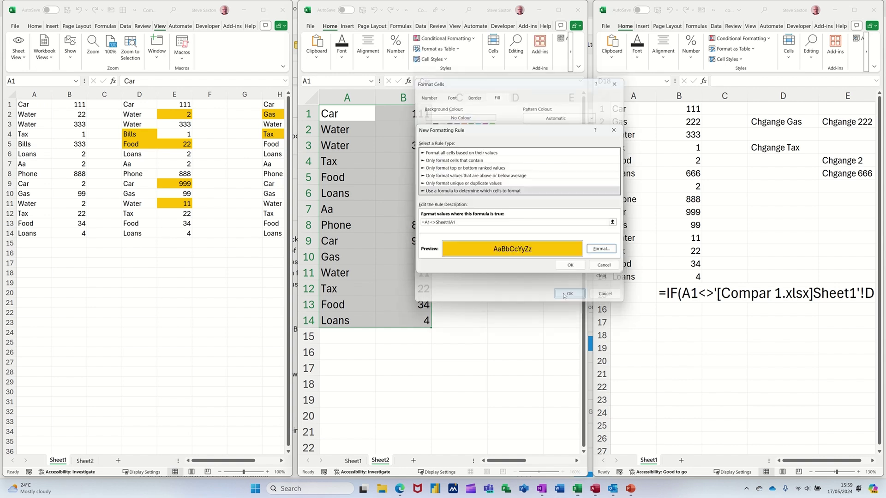
left_click(570, 265)
left_click(603, 259)
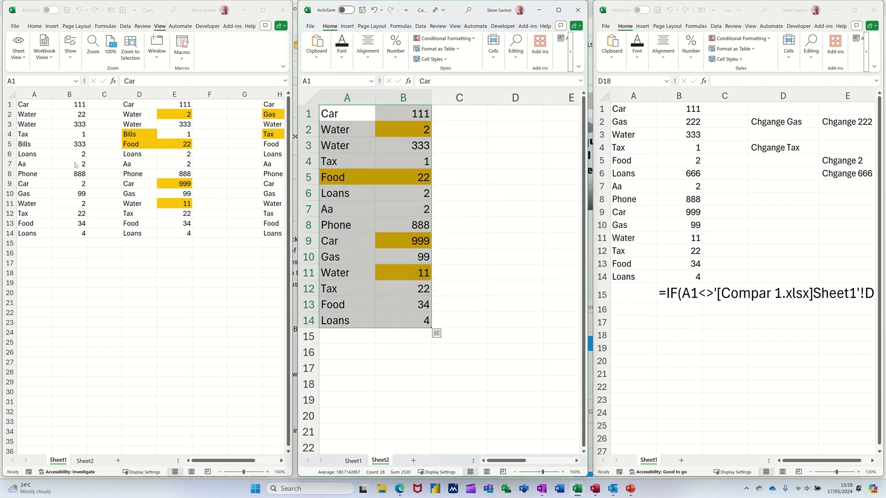
Step: In Compar 1, change B5 to 33 and B8 to 3
left_click(39, 147)
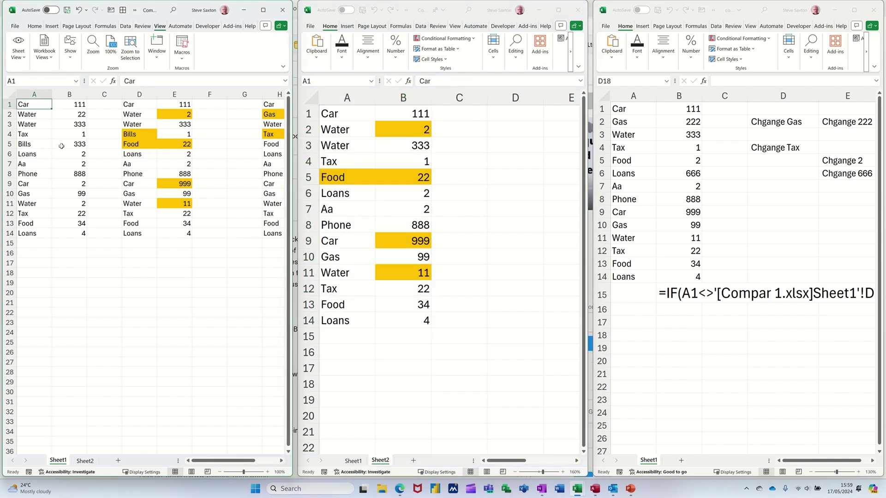
left_click(61, 144)
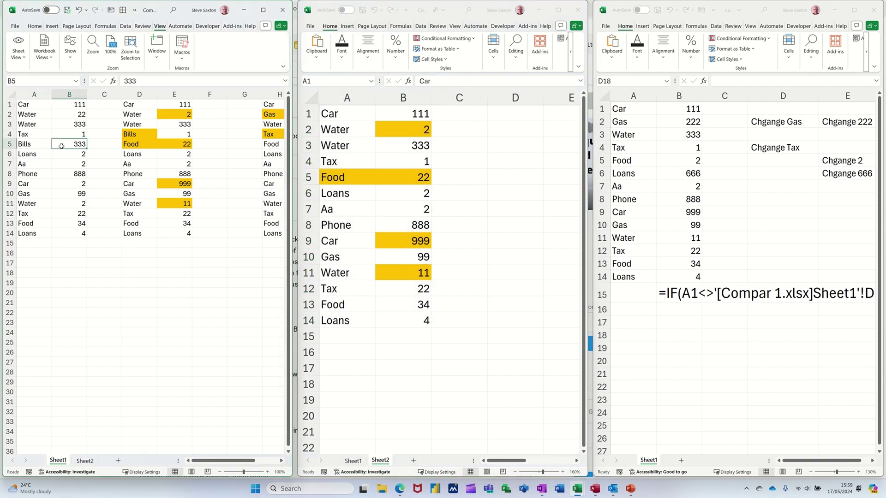
type("33")
left_click(68, 171)
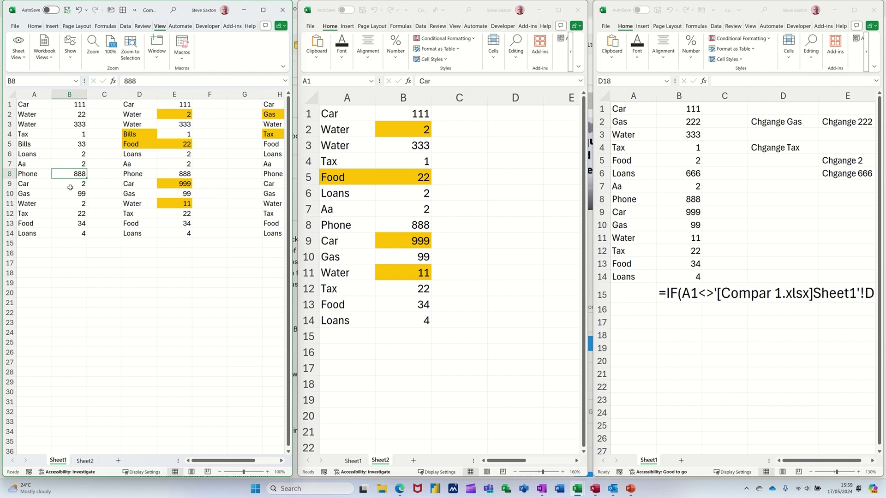
type("3")
left_click(70, 188)
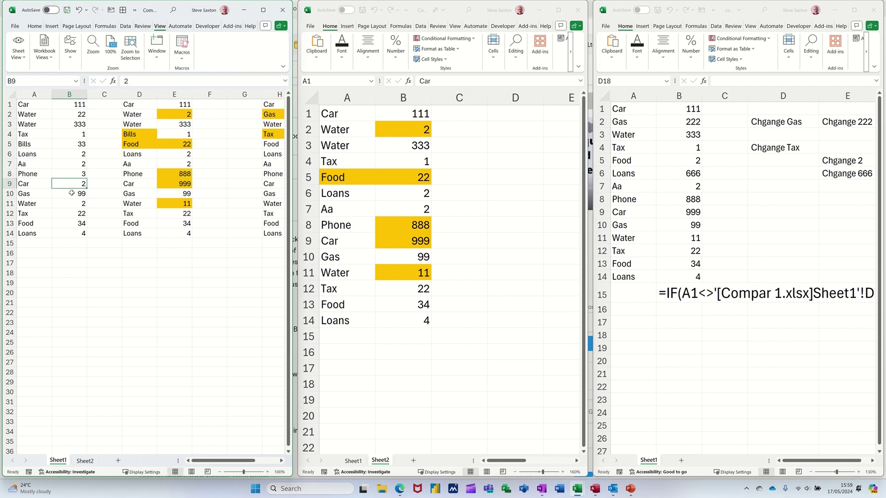
Step: Set B11 and B12 to 3 and B14 to 33, then close the Sheet2 window
left_click(70, 205)
type("3")
left_click(76, 214)
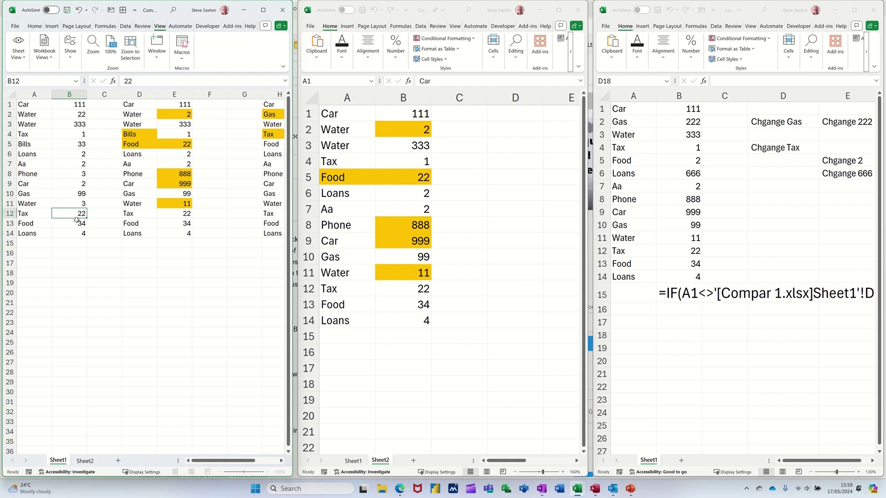
type("3")
left_click(75, 234)
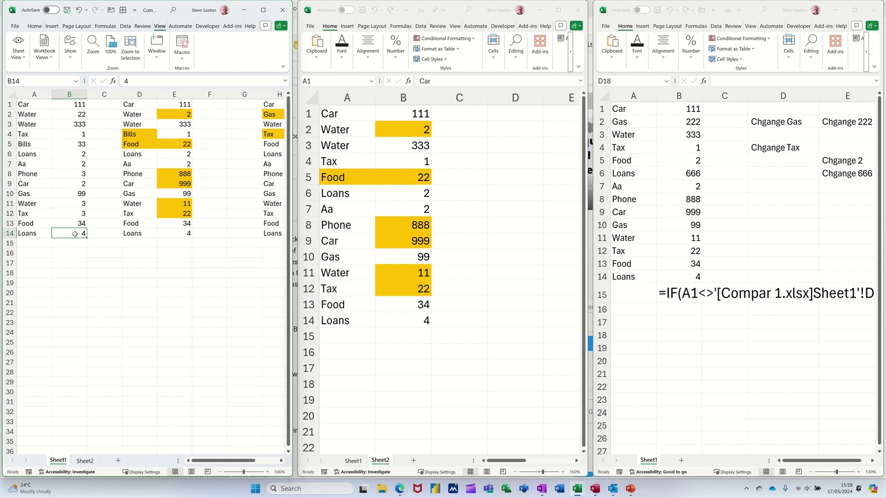
type("33")
left_click(66, 214)
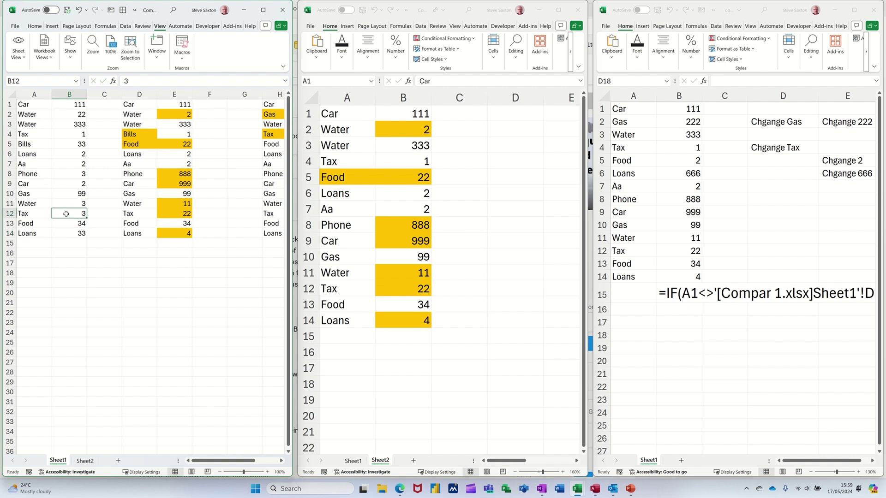
left_click(576, 13)
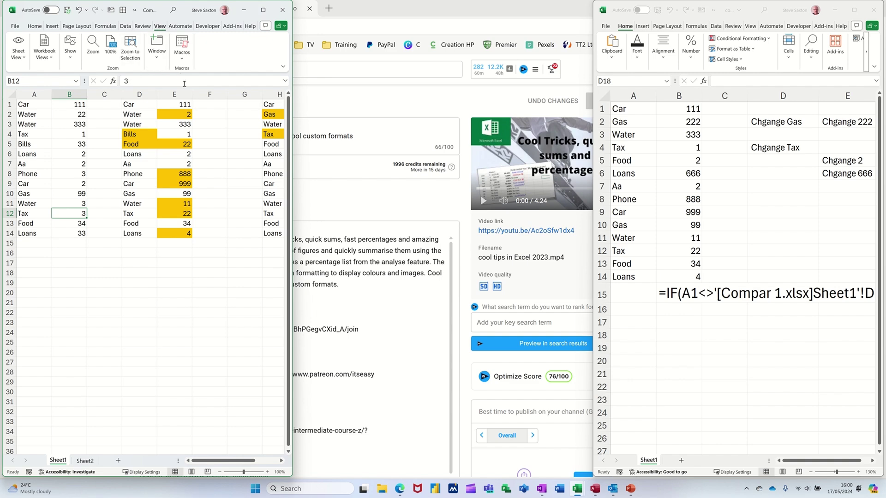
Step: Maximize Compar 1 and arrange both workbooks side by side vertically
left_click(262, 9)
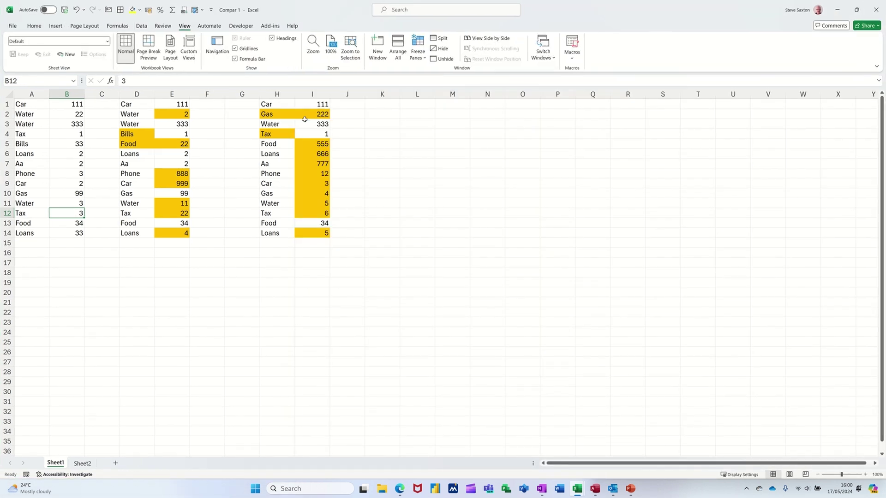
left_click(398, 54)
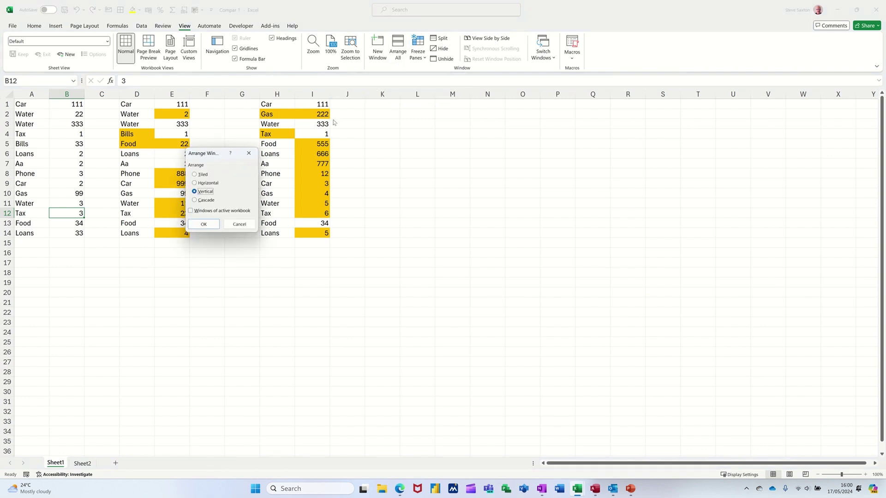
left_click(210, 225)
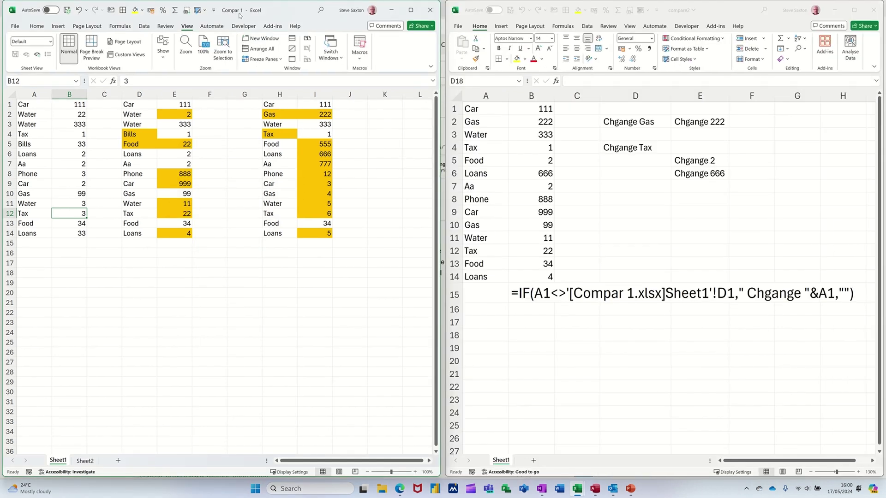
left_click(599, 249)
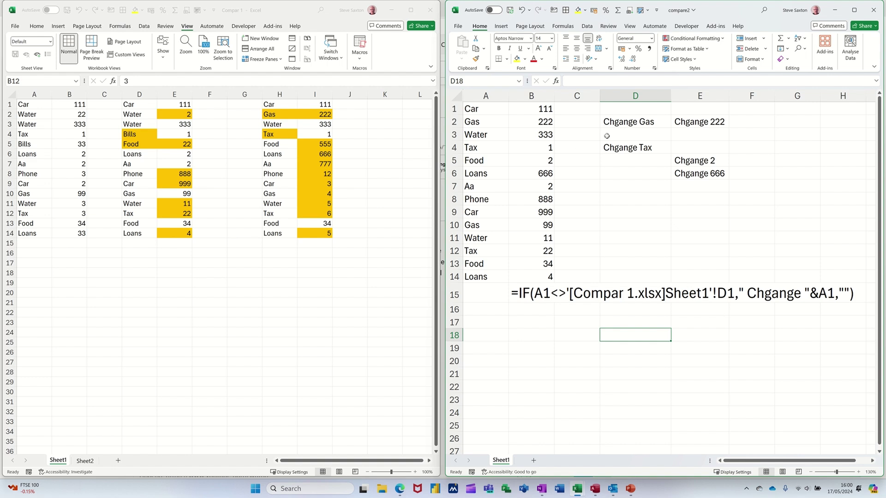
left_click_drag(625, 107, 692, 178)
left_click(632, 113)
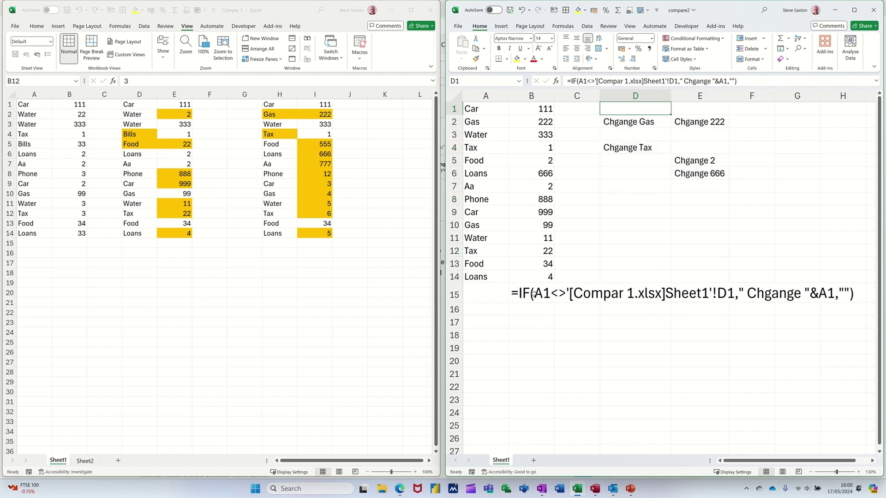
Step: Clear the old flags in compare2's D1:E14 and begin an =IF( formula in D1
left_click_drag(630, 107, 690, 268)
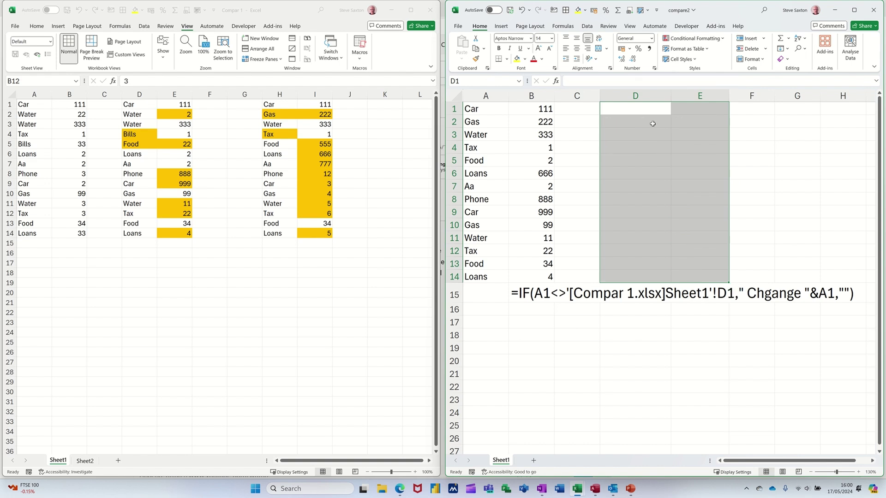
left_click(635, 108)
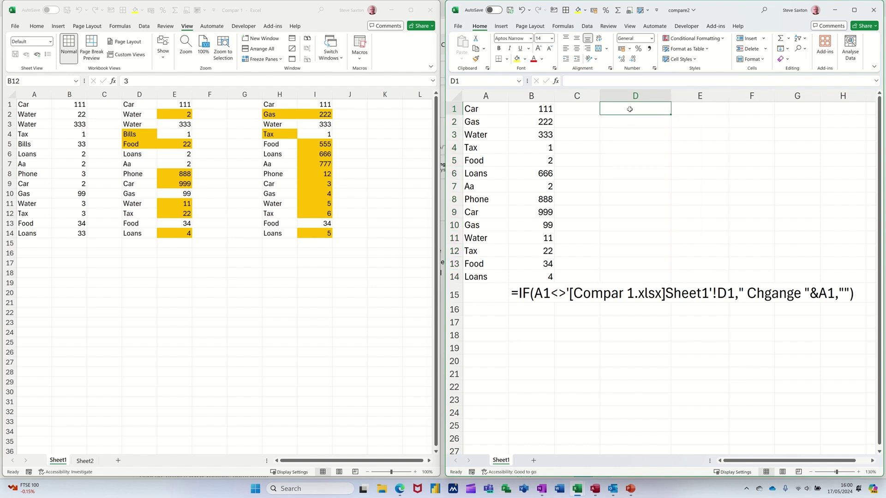
type("=IF(")
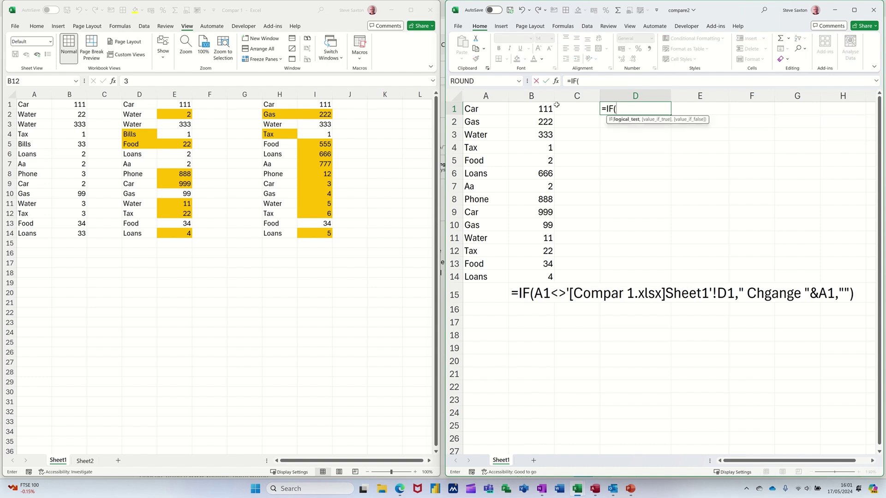
Step: Build the IF test =IF(A1<>'[Compar 1.xlsx]Sheet1'!D1, using a relative Compar 1 reference
left_click(483, 108)
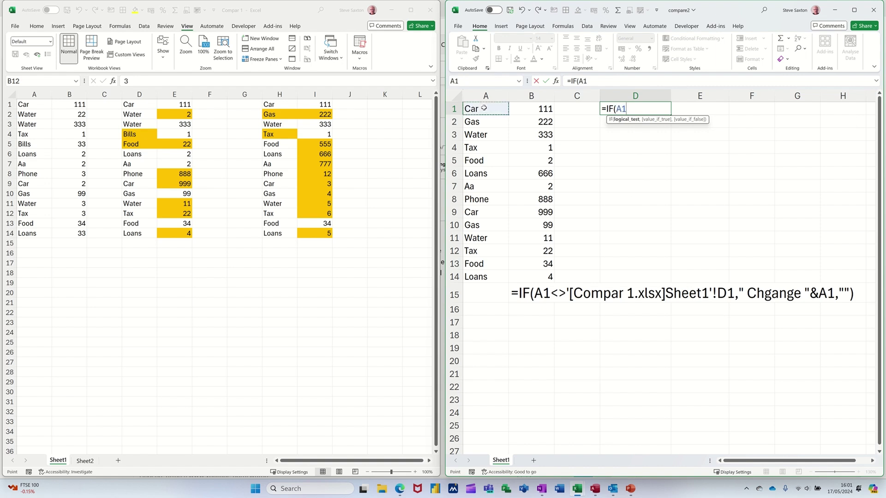
type("<>")
left_click(139, 106)
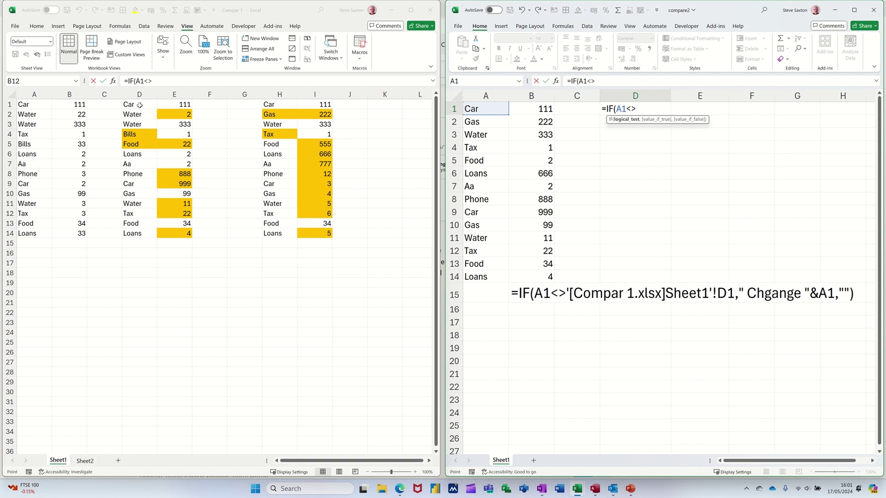
left_click(140, 105)
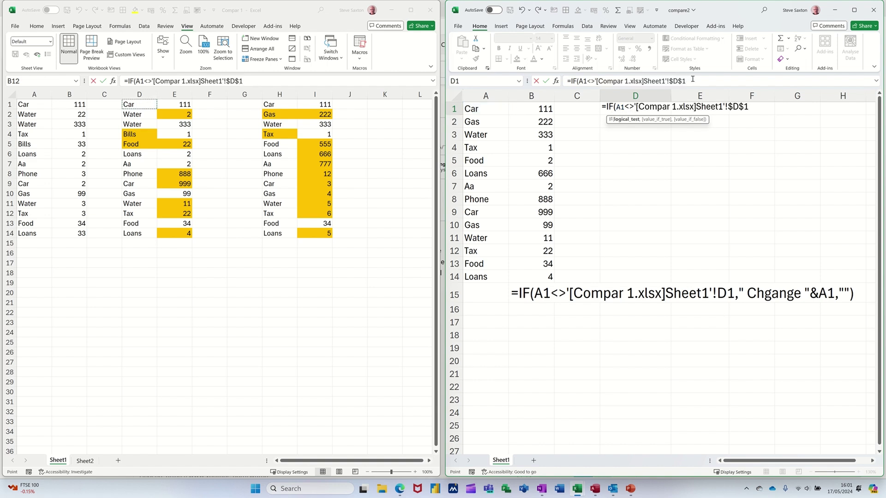
key("F4")
key("F4")
key("F4")
type(",")
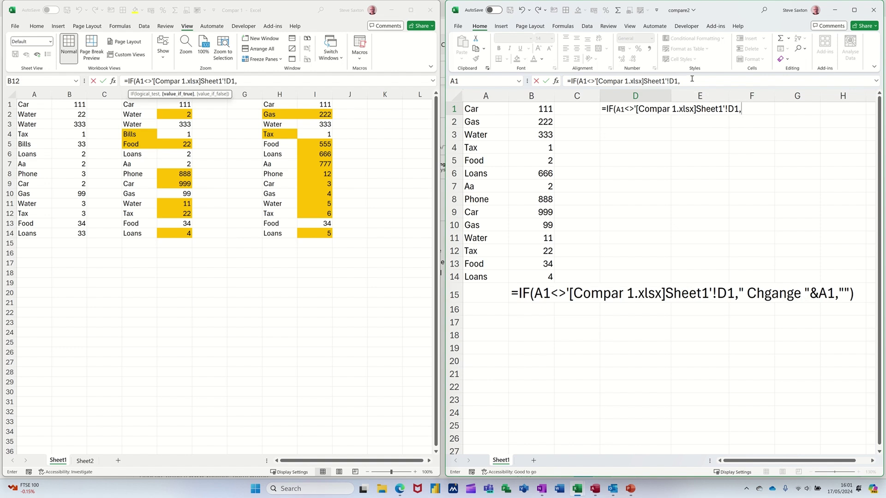
Step: Complete D1's formula with true result " Change "&A1 and a blank "" false result
left_click(692, 79)
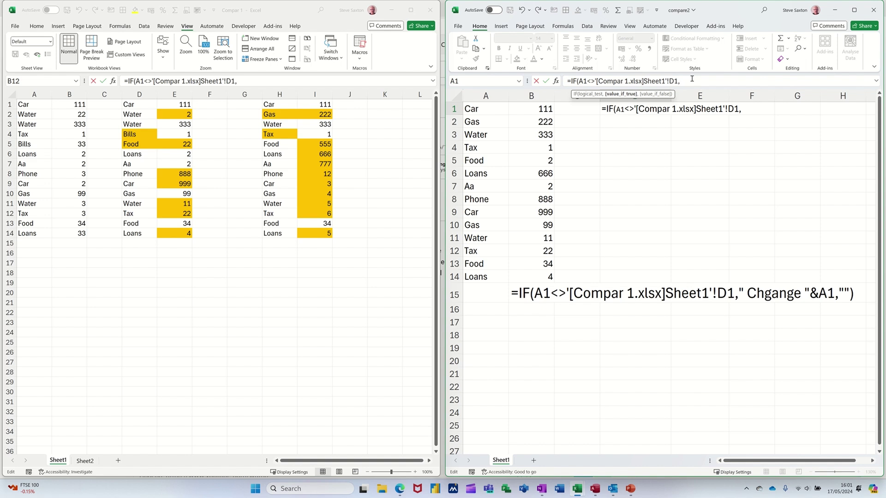
type("\"")
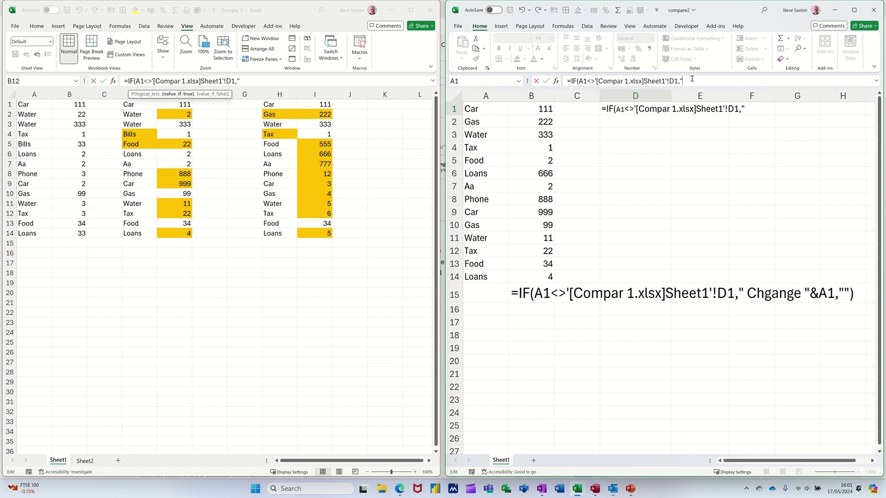
type(" Change \"&")
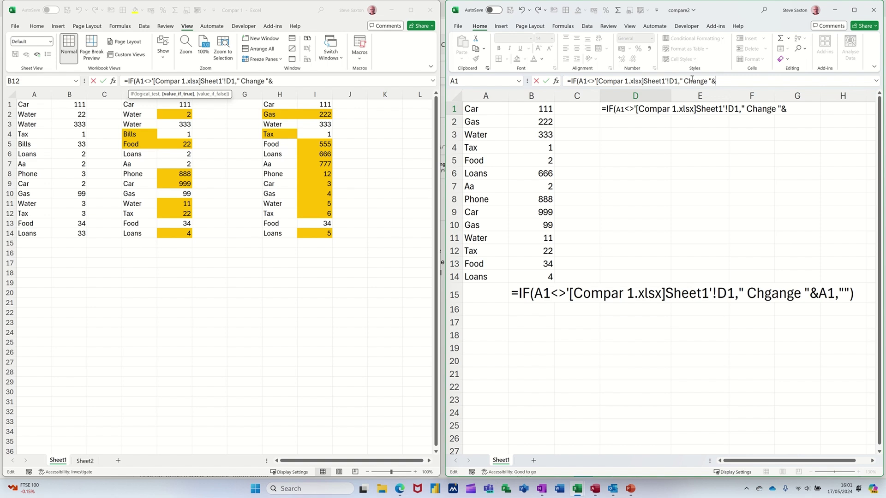
left_click(487, 109)
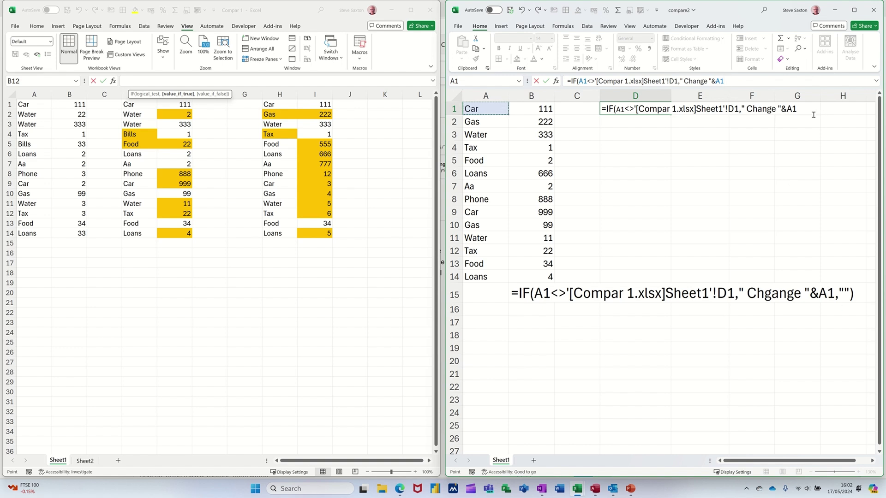
type(",")
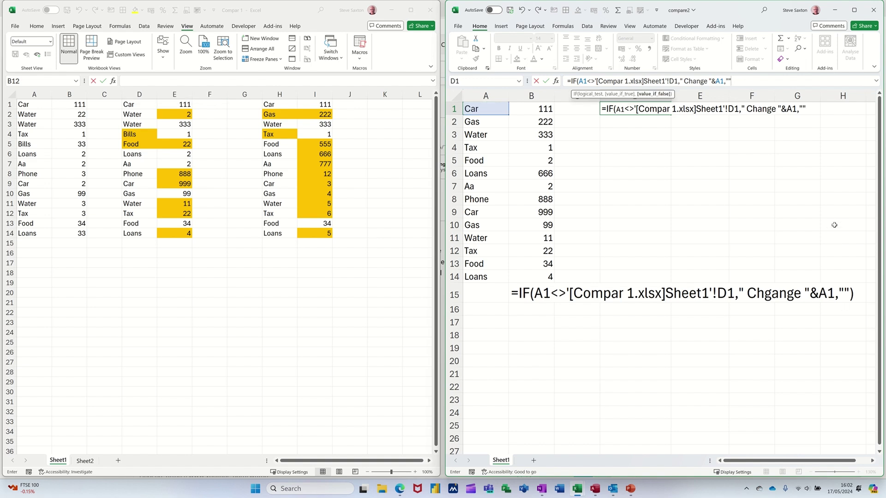
type("\"\")")
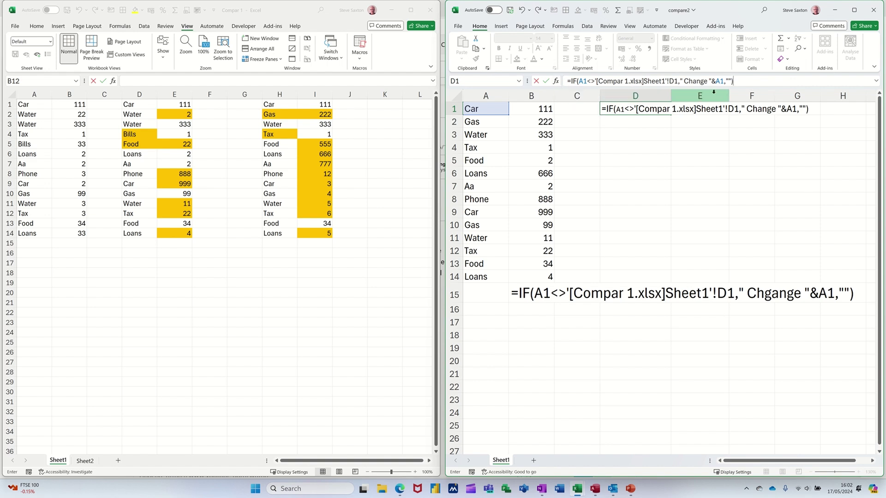
Step: Commit the D1 formula and fill it down to row 14 and across into column E
left_click(547, 82)
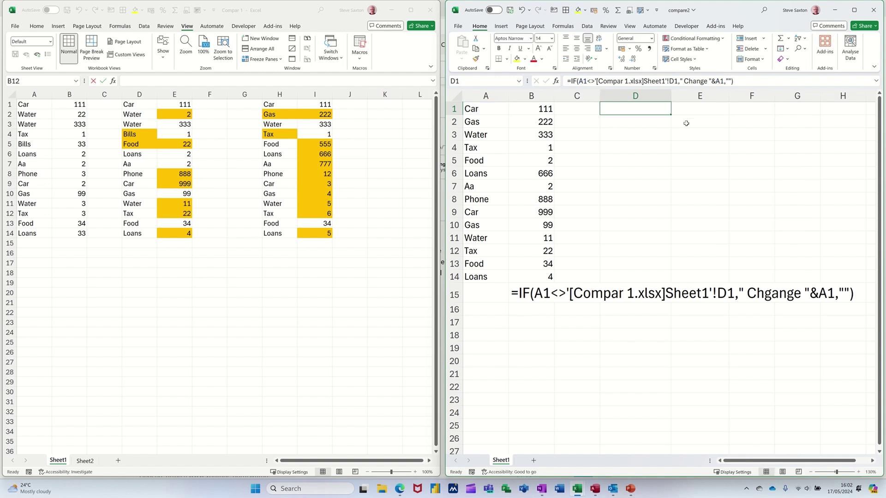
left_click_drag(672, 115, 678, 278)
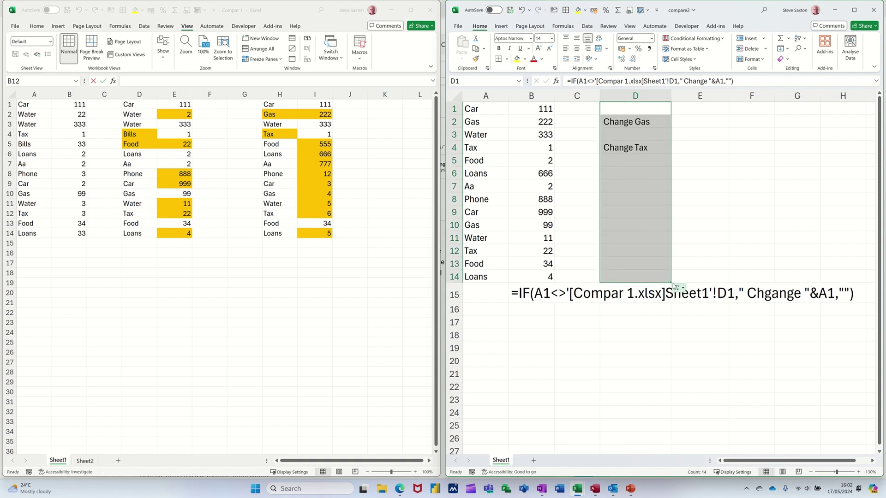
left_click_drag(672, 282, 710, 281)
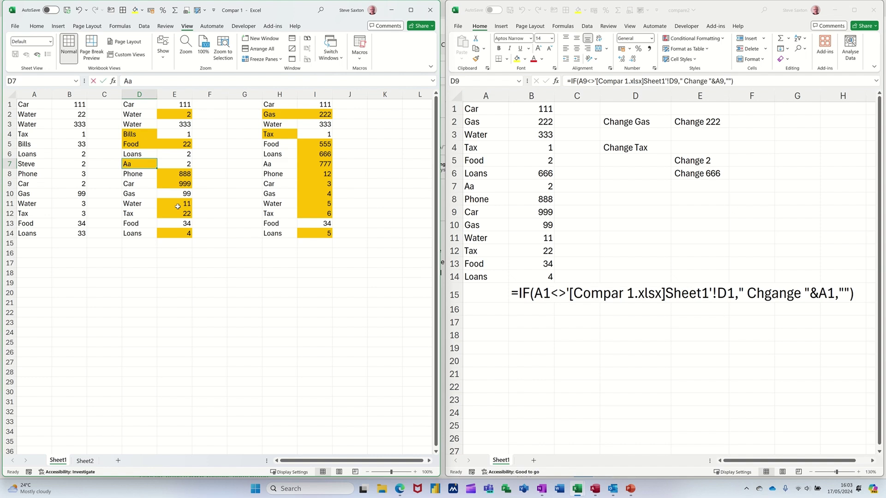
Step: Enter Steve in Compar 1's D7, then select compare2's results in D1:E14
type("Steve")
key("Return")
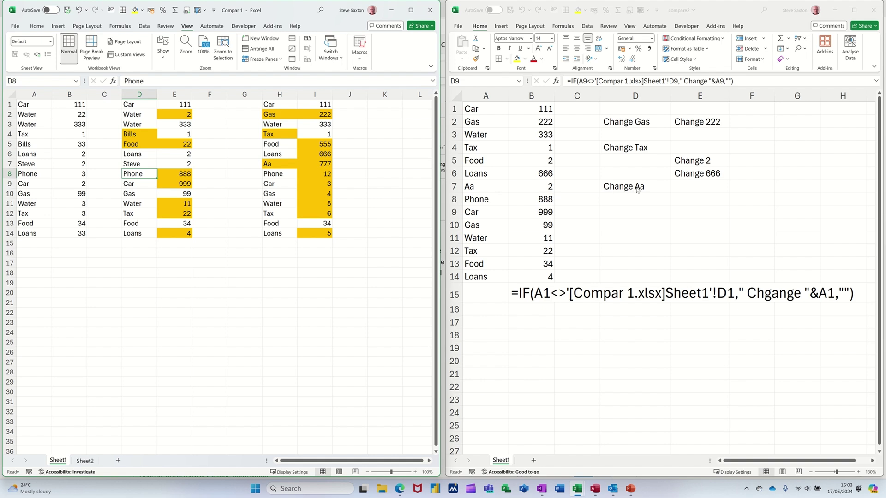
left_click(626, 114)
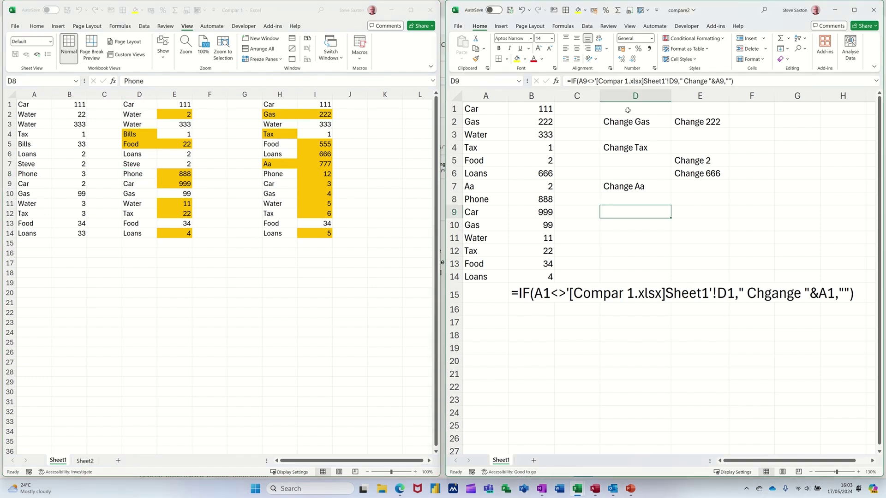
left_click_drag(627, 110, 706, 274)
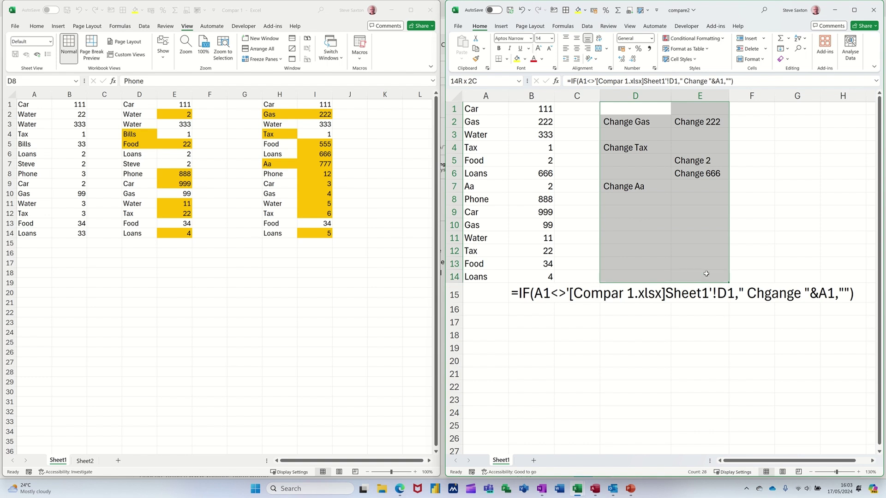
Step: Start a new conditional formatting rule of type 'Format only cells that contain'
left_click(693, 39)
mouse_move(689, 72)
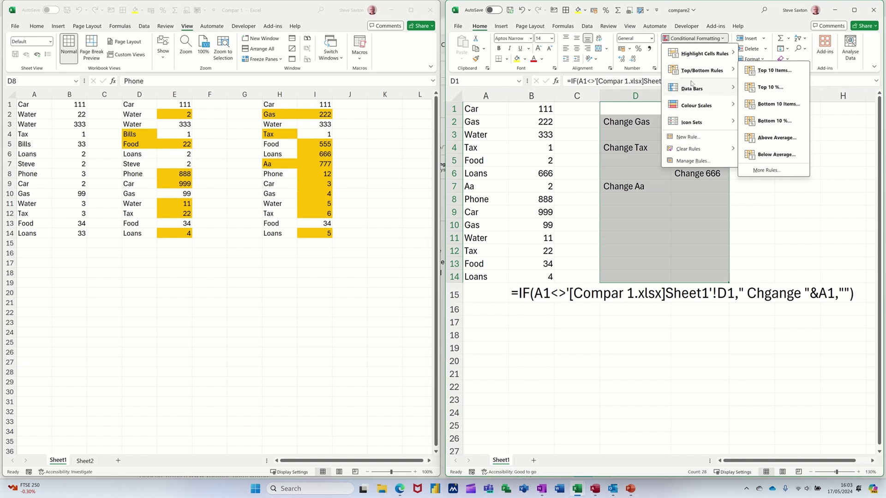
left_click(686, 162)
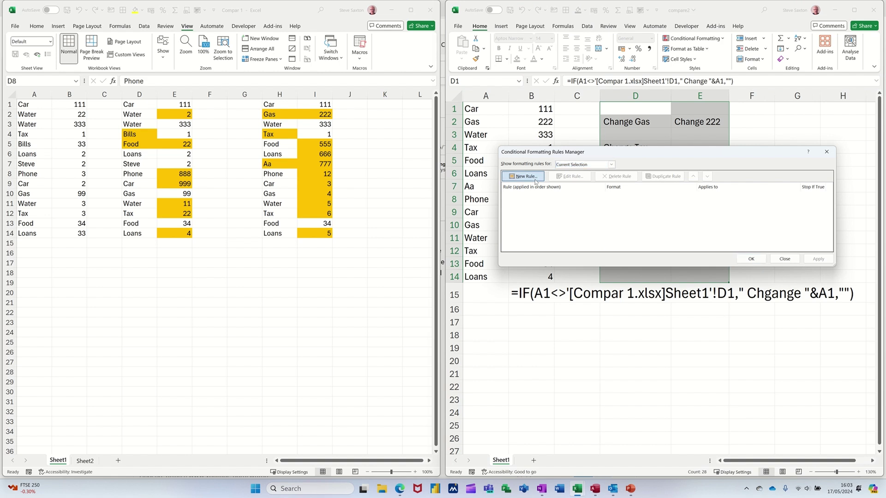
left_click(536, 178)
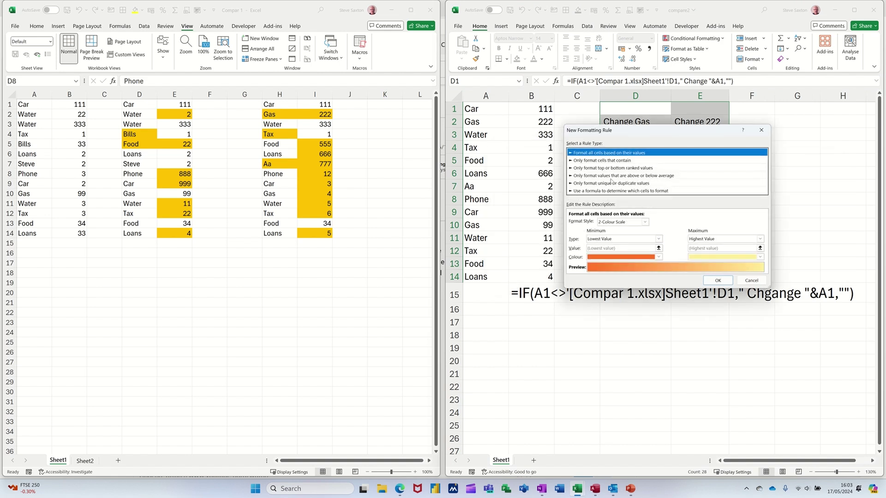
left_click(605, 161)
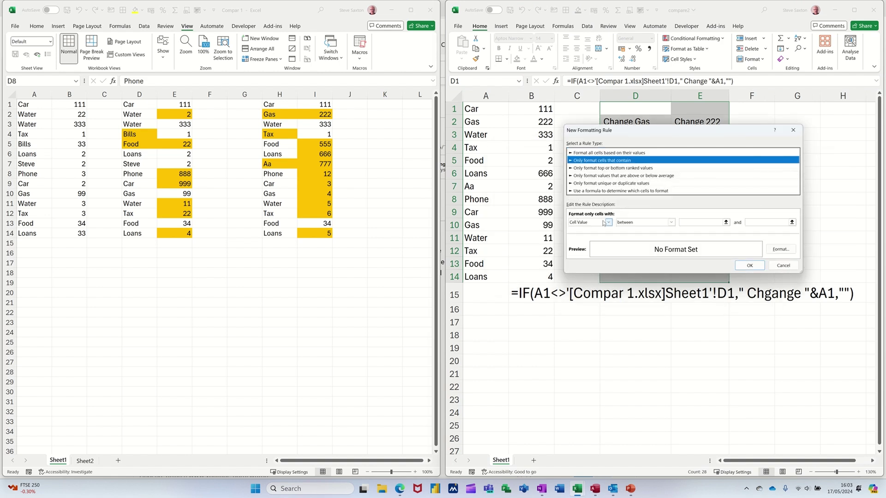
Step: Set the rule condition to No Blanks with a gold fill and apply it
left_click(607, 223)
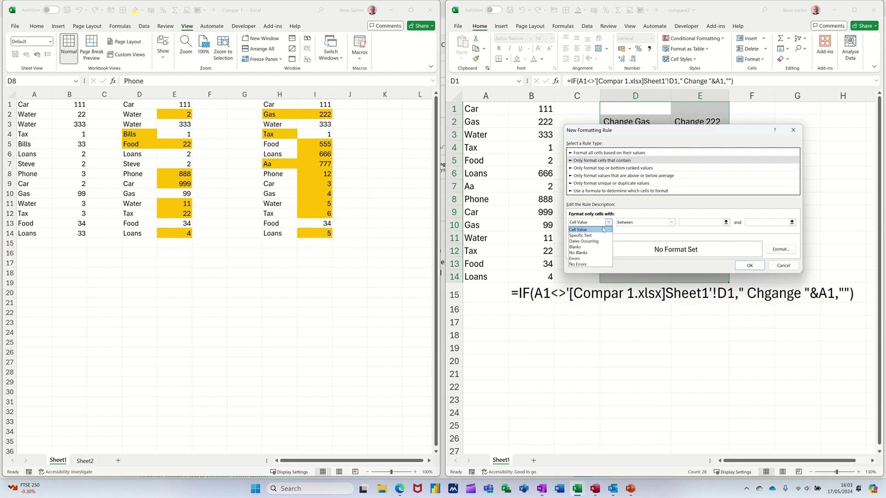
left_click(597, 248)
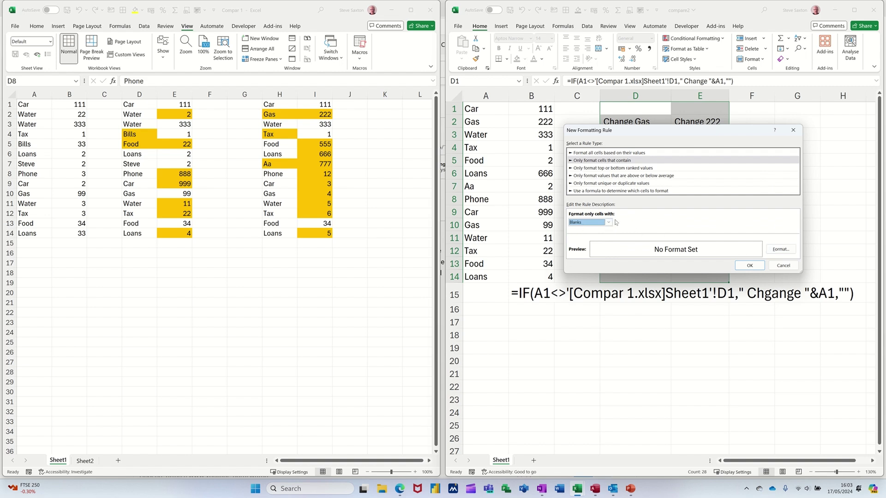
left_click(609, 223)
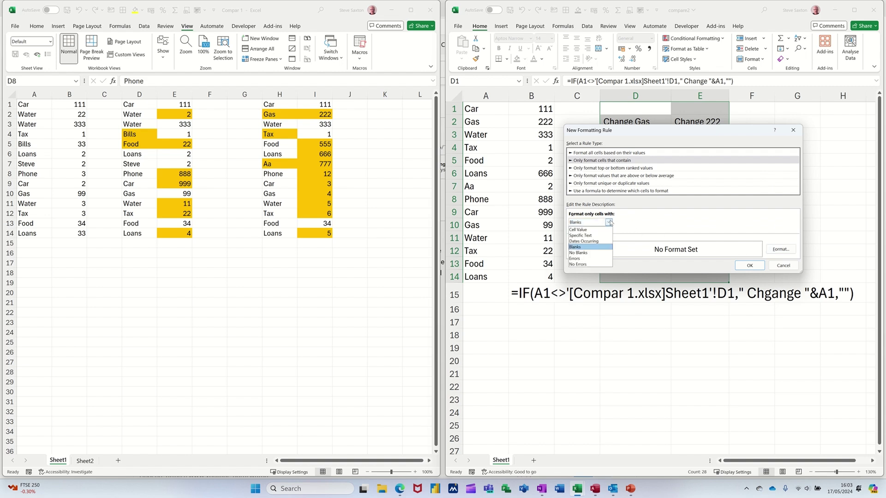
left_click(598, 253)
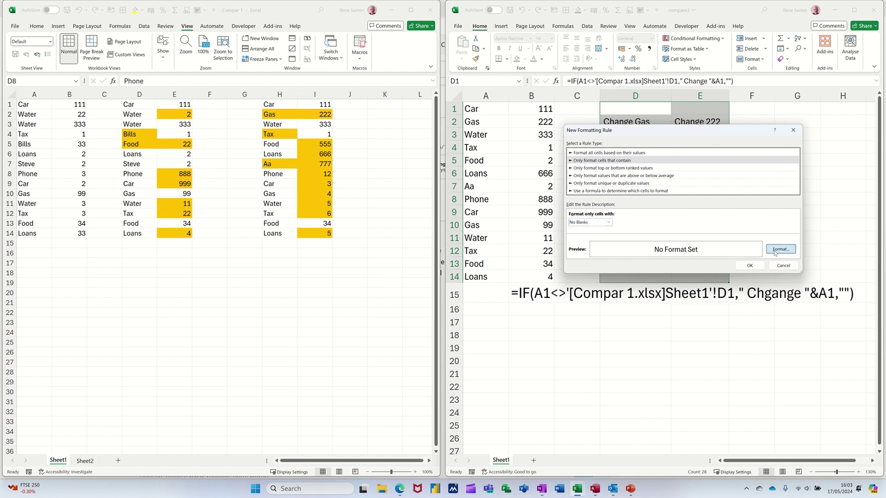
left_click(775, 253)
left_click(590, 171)
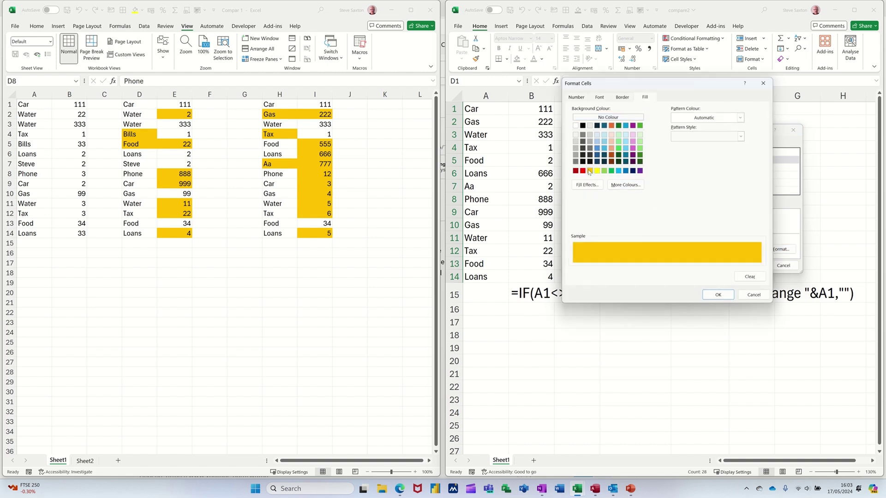
left_click(709, 295)
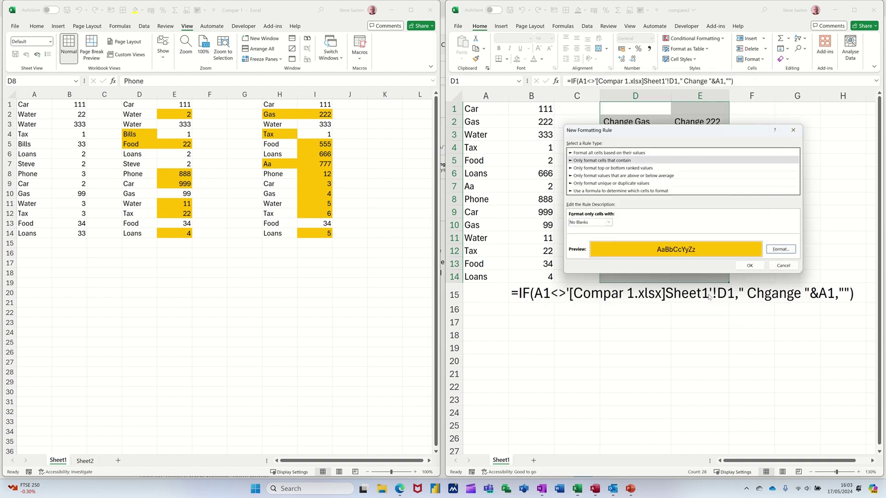
left_click(749, 265)
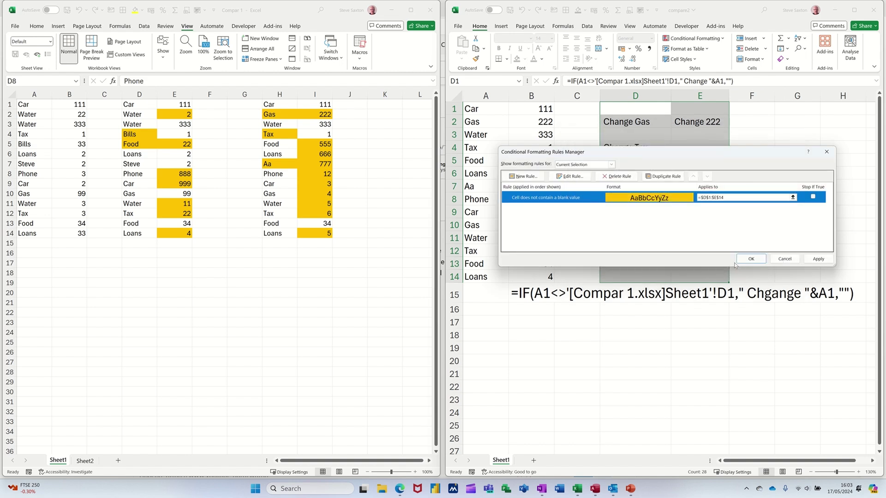
left_click(749, 259)
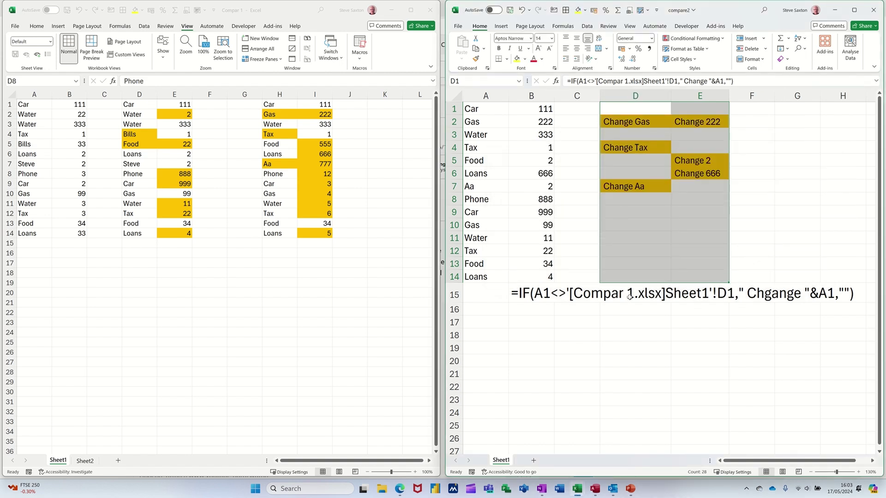
Step: Change Compar 1's D9 from Car to Cars to test the live highlighting
left_click(137, 181)
left_click(136, 184)
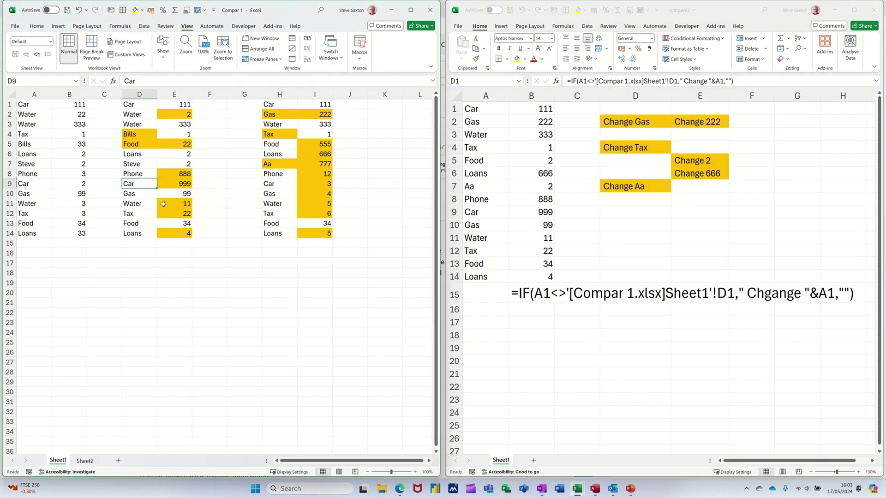
type("Cars")
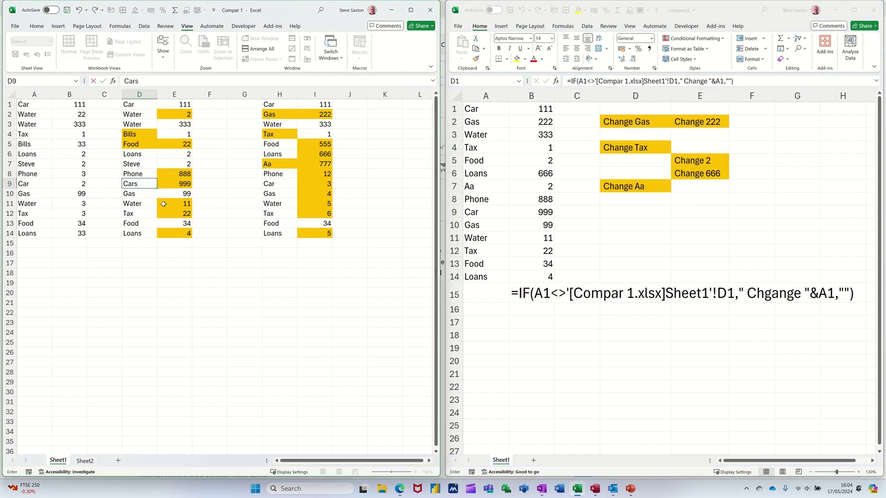
key("Return")
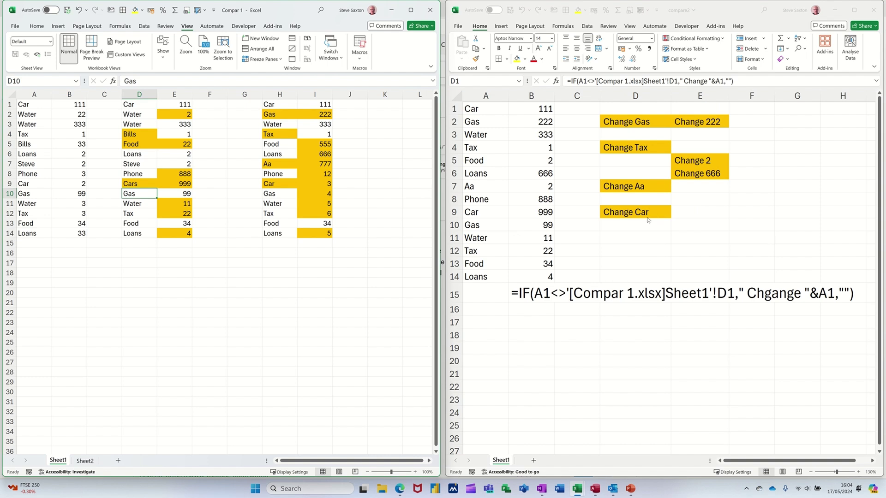